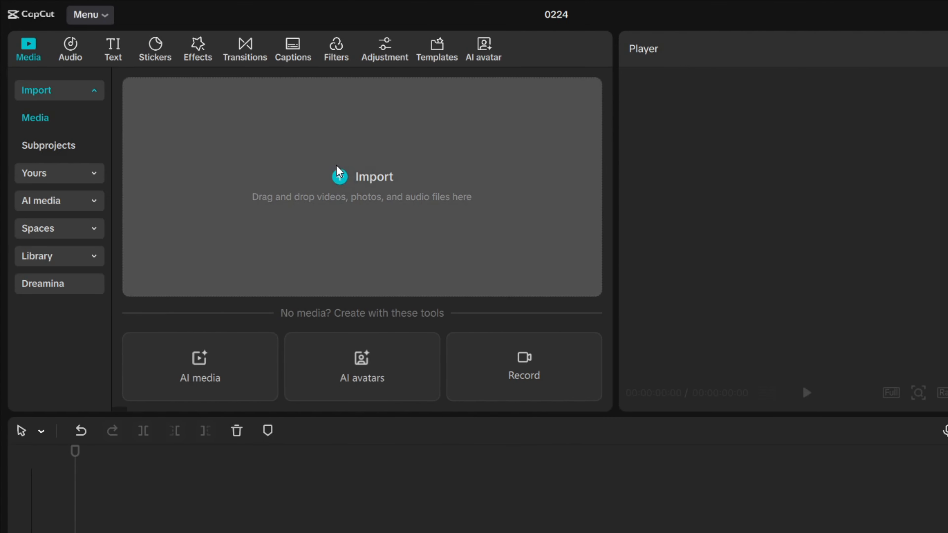
Step: Import the 3059062, 4873249 and 7454924 video clips from the Stock Footage folder into the project media
left_click(338, 173)
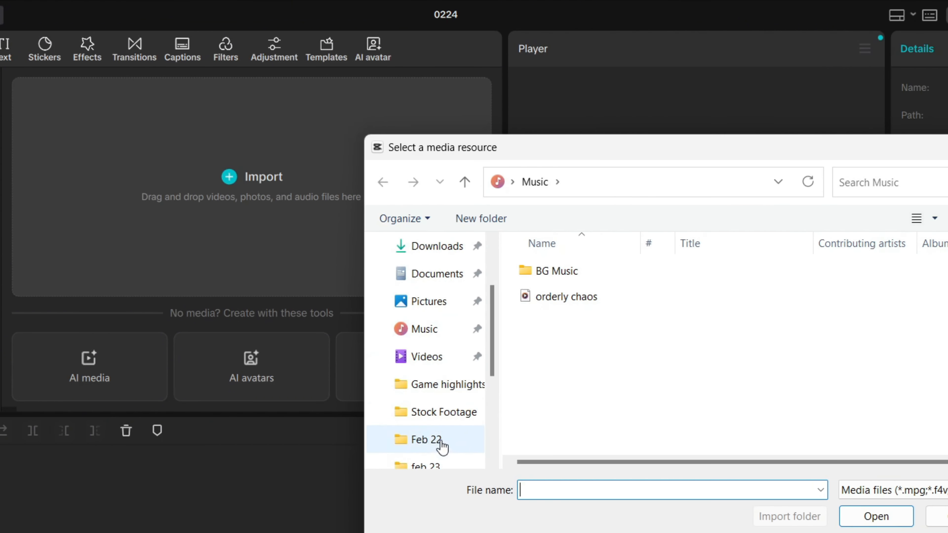
left_click(388, 333)
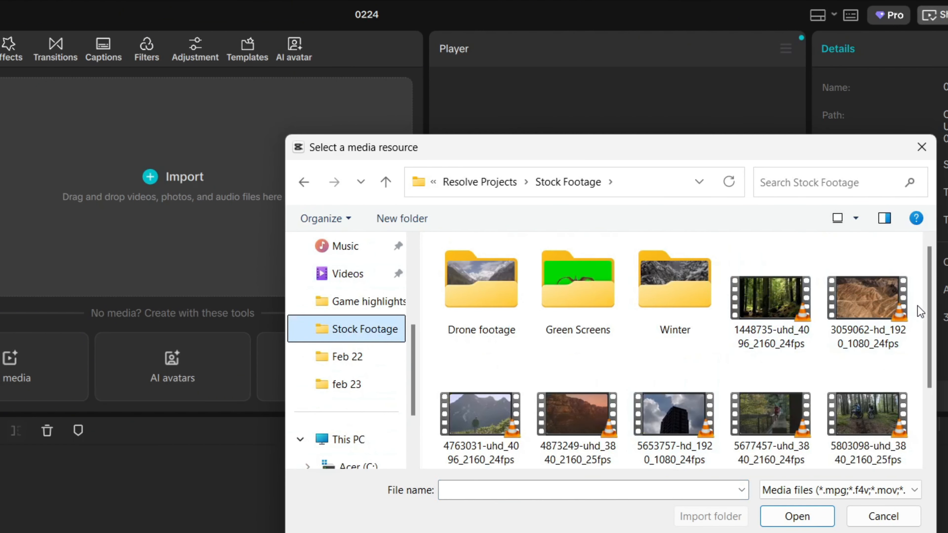
left_click(868, 299)
left_click(605, 410, "ctrl")
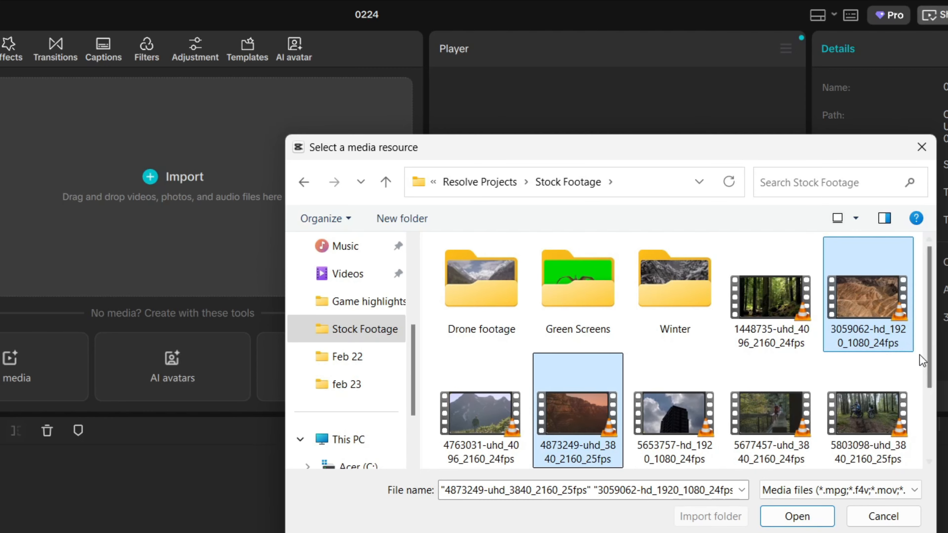
left_click_drag(929, 361, 932, 404)
left_click(674, 437, "ctrl")
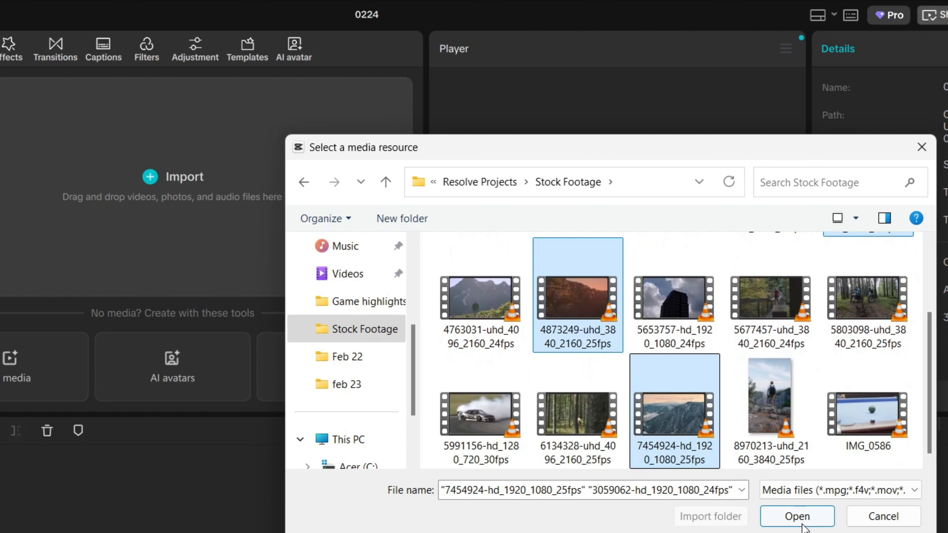
left_click(798, 516)
left_click(221, 278)
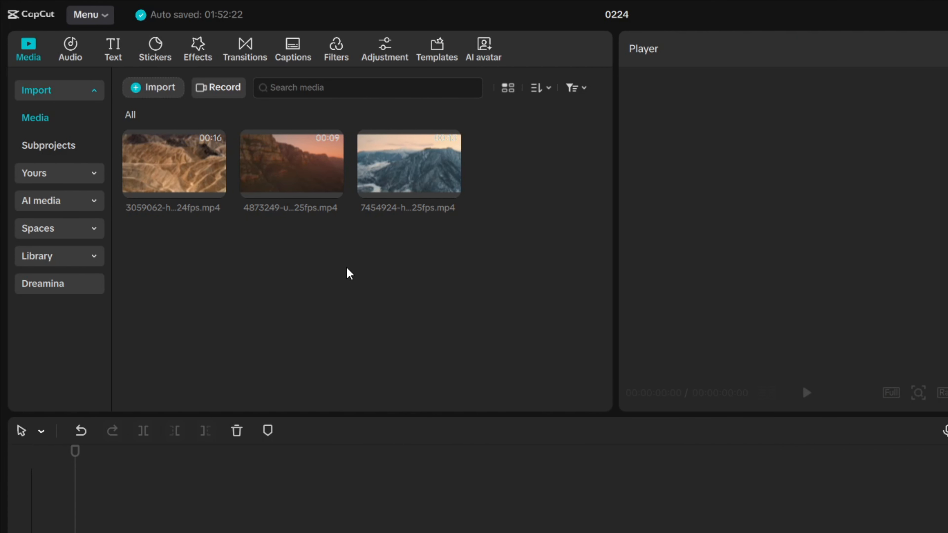
left_click_drag(497, 282, 450, 368)
Step: Import the orderly chaos file from the Music folder as extracted audio and preview it
left_click(71, 52)
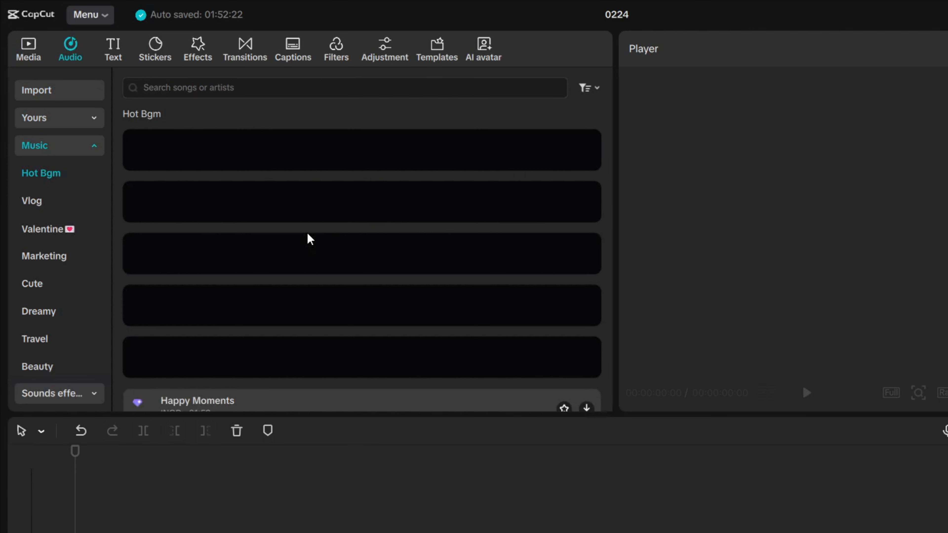
scroll(41, 250, "down", 5)
scroll(74, 216, "up", 5)
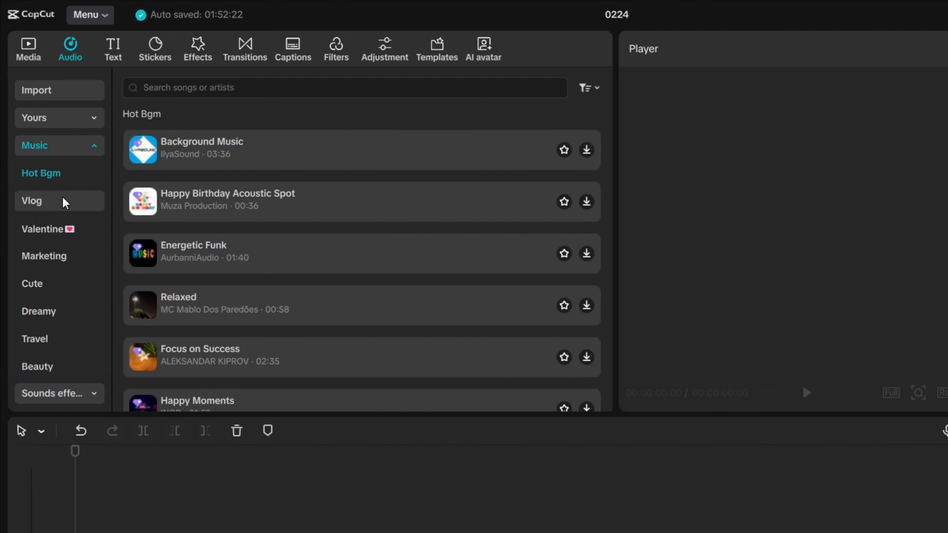
left_click(79, 150)
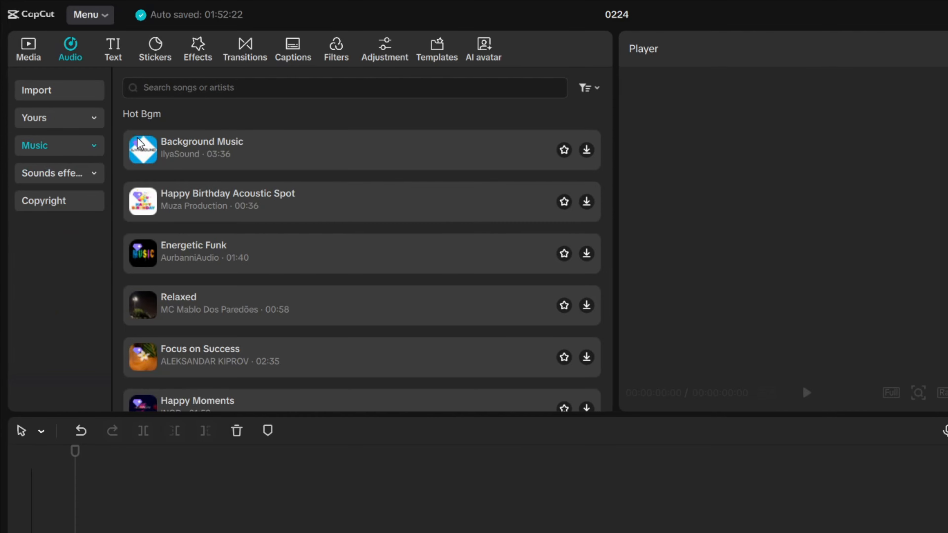
left_click(80, 96)
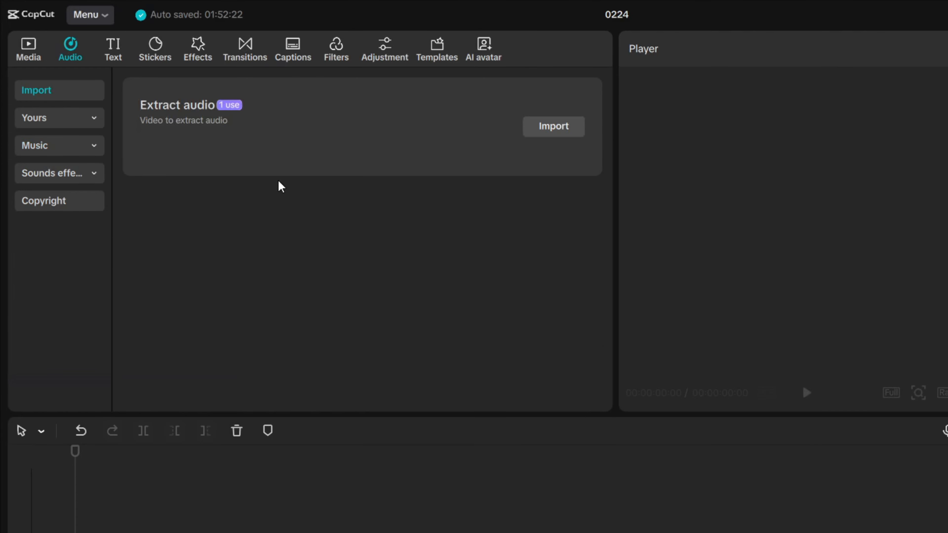
left_click(564, 132)
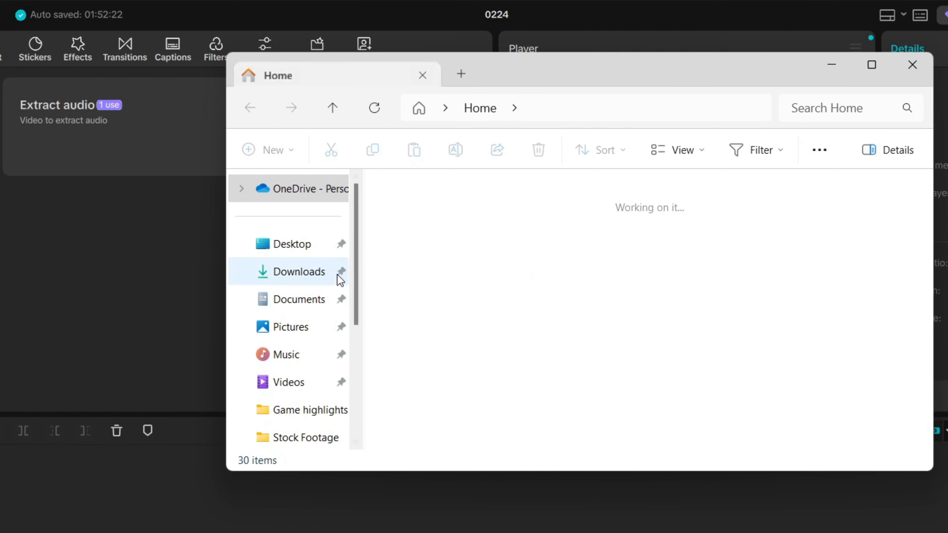
left_click(321, 354)
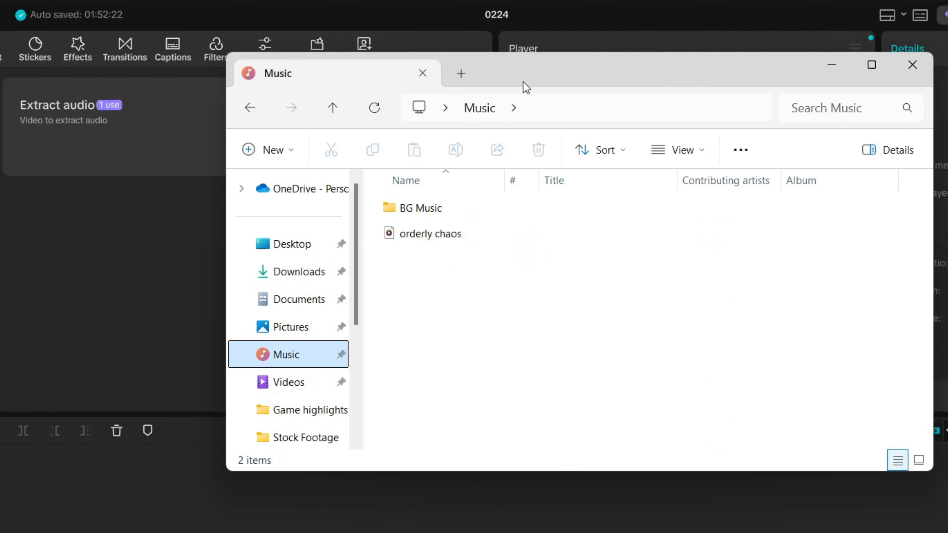
left_click_drag(523, 81, 722, 82)
left_click_drag(654, 240, 559, 258)
left_click_drag(617, 238, 166, 247)
left_click(156, 271)
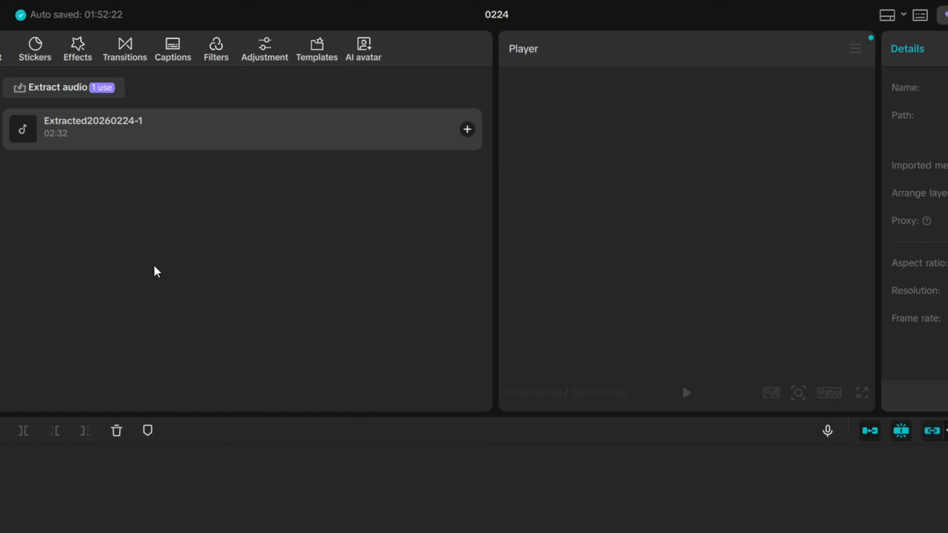
left_click(114, 128)
left_click(143, 226)
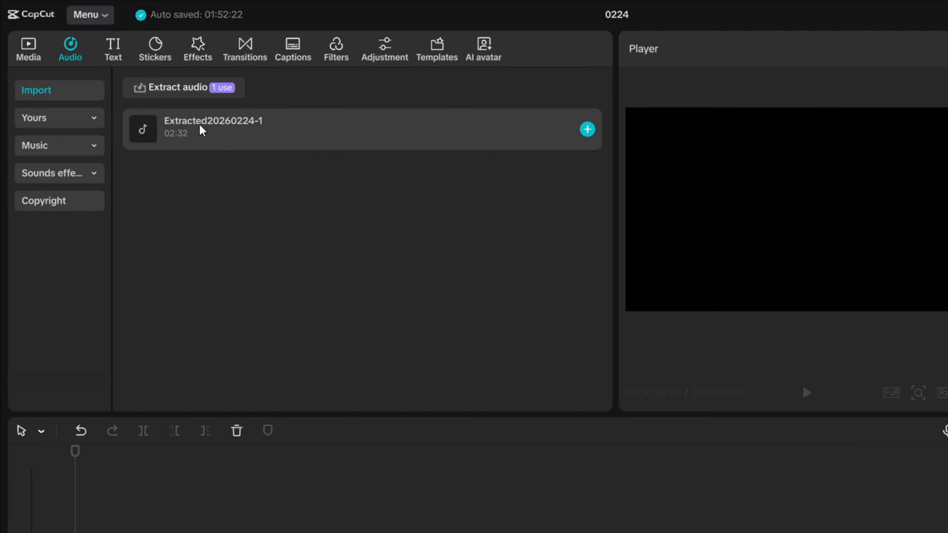
Step: Place the imported clips back to back on the timeline in the order 4873249, 3059062, 7454924
left_click(29, 52)
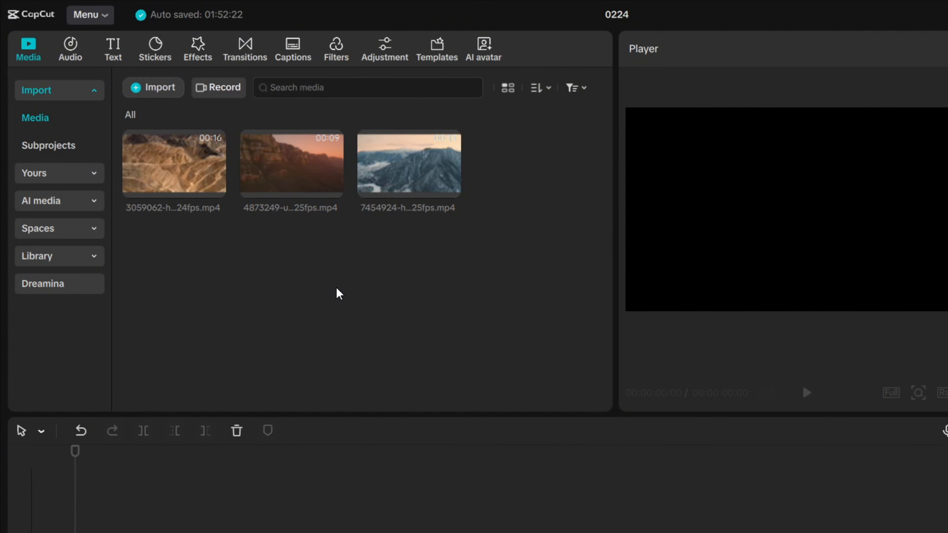
mouse_move(280, 174)
left_click(332, 187)
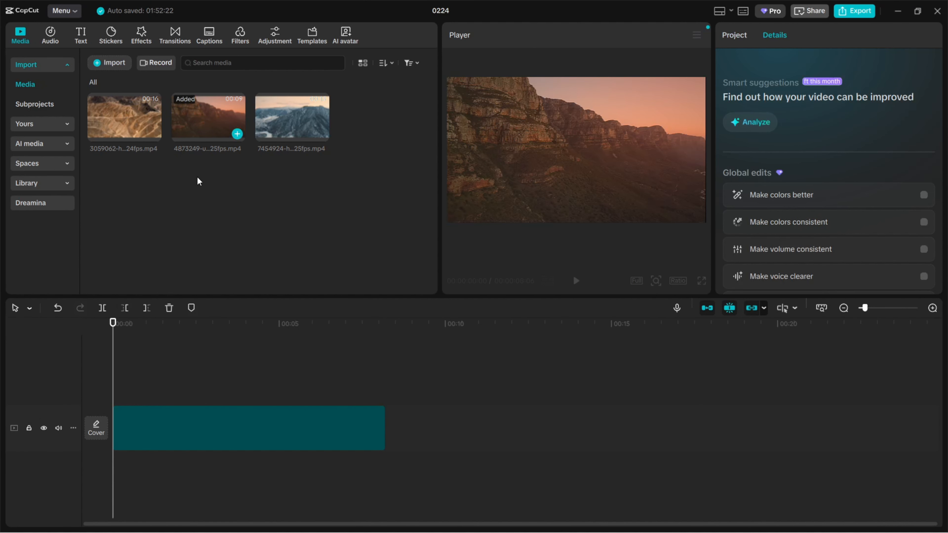
left_click_drag(114, 127, 414, 437)
left_click_drag(321, 134, 910, 437)
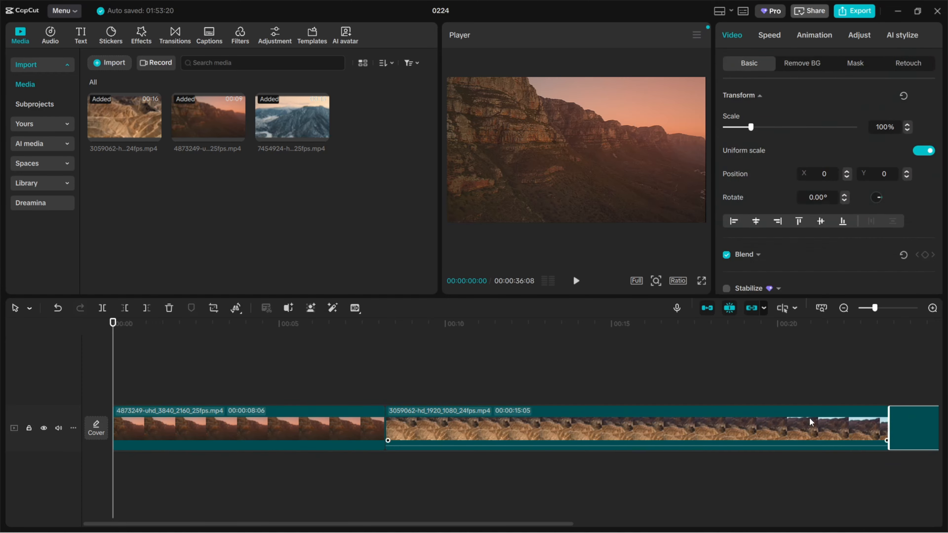
left_click(584, 358)
Step: Inspect the three-clip sequence on the timeline at different zoom levels, from its beginning to its end
mouse_move(426, 524)
left_mouse_down()
mouse_move(606, 524)
mouse_move(426, 524)
left_mouse_up()
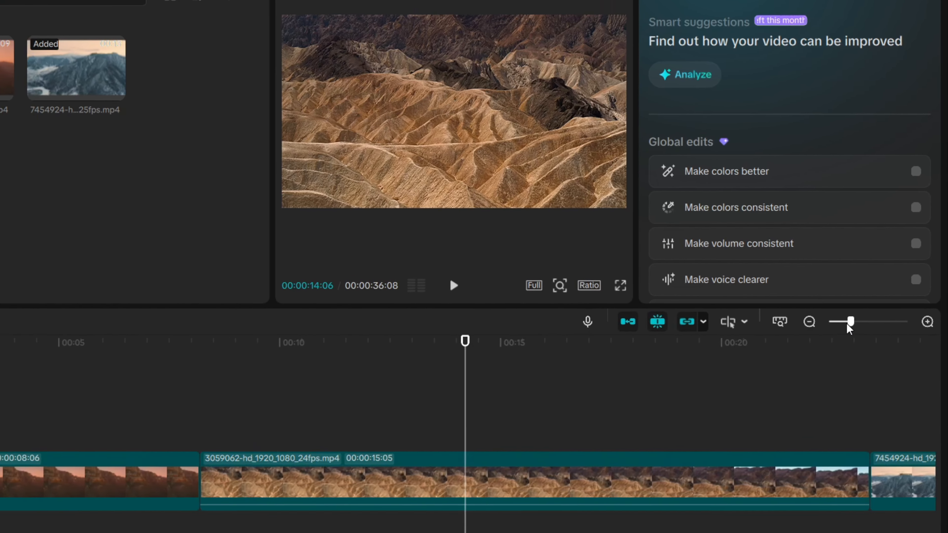
left_click_drag(874, 308, 842, 324)
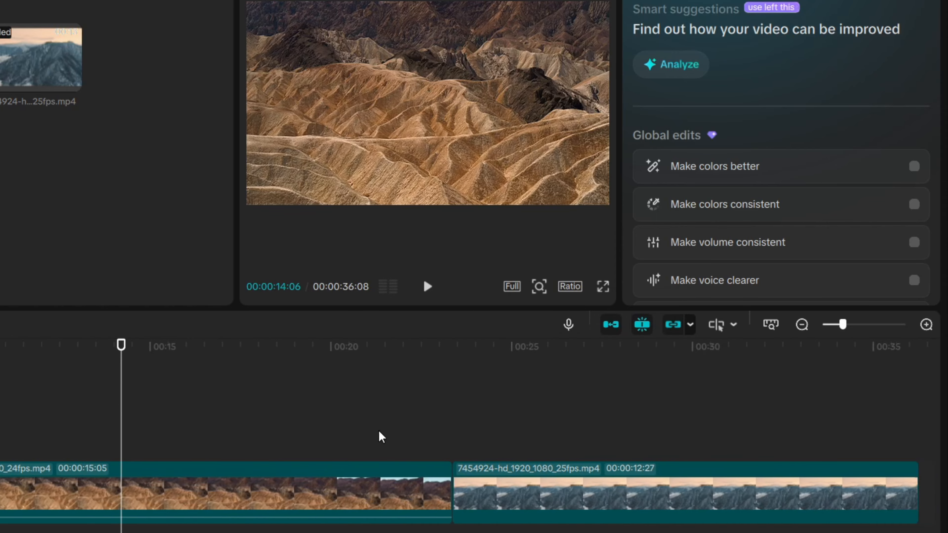
scroll(379, 434, "down", 3)
scroll(378, 434, "down", 2)
scroll(379, 434, "up", 3)
scroll(379, 435, "down", 3)
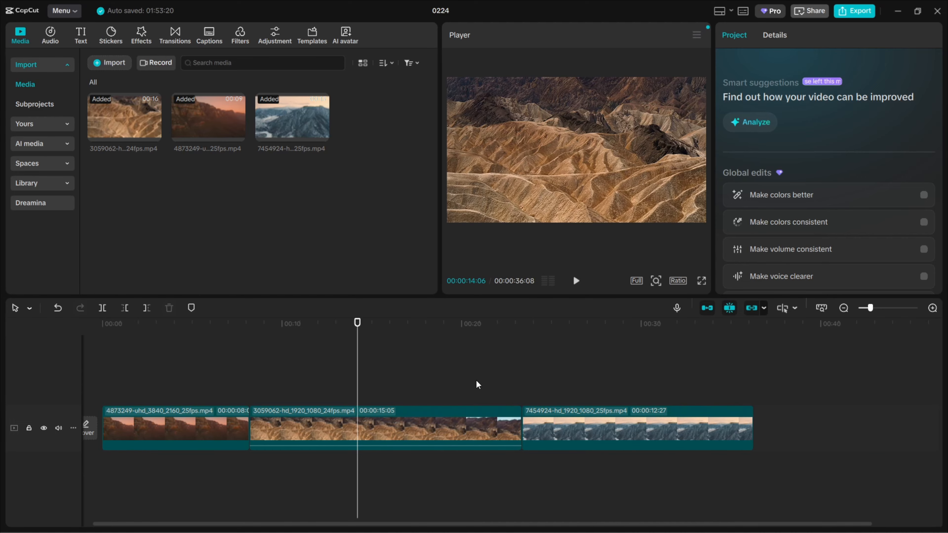
scroll(481, 383, "down", 2)
scroll(481, 383, "up", 4)
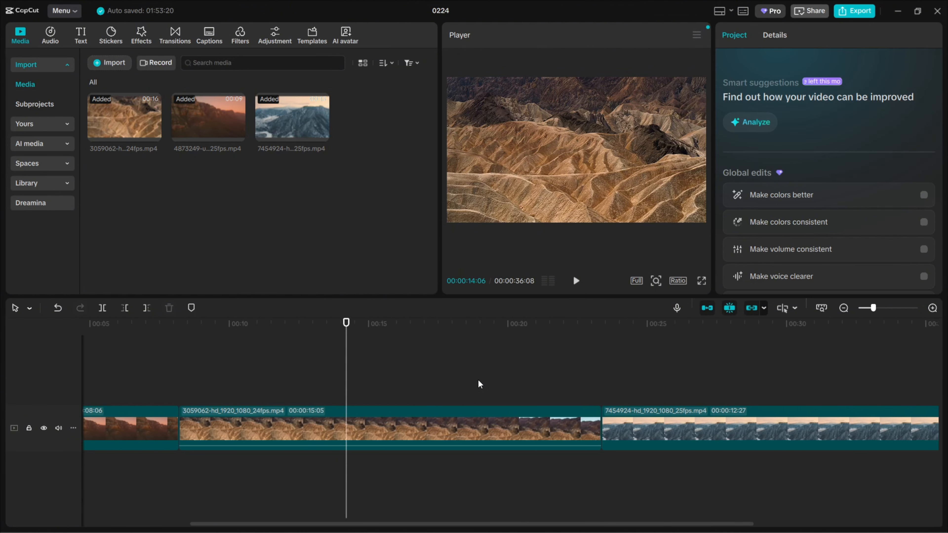
scroll(480, 384, "down", 1)
scroll(477, 430, "down", 1)
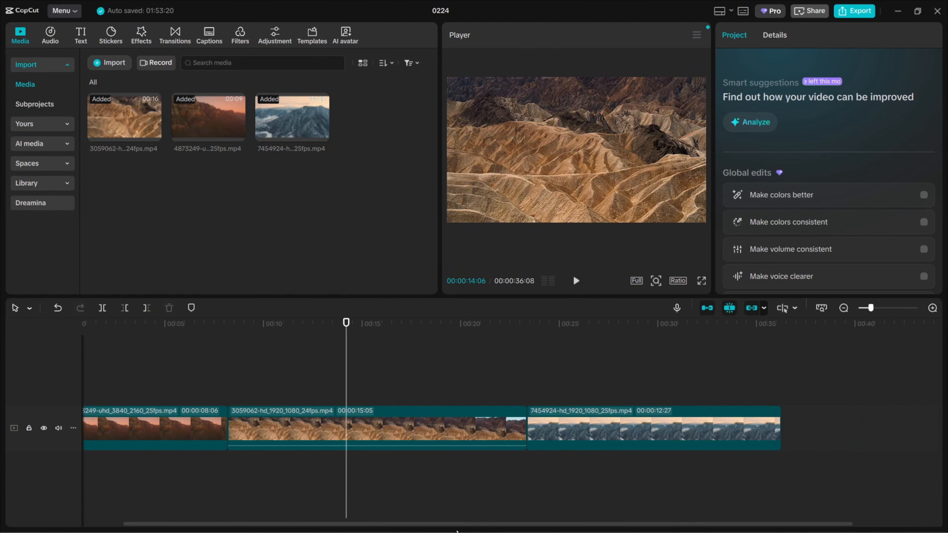
left_click_drag(472, 524, 351, 517)
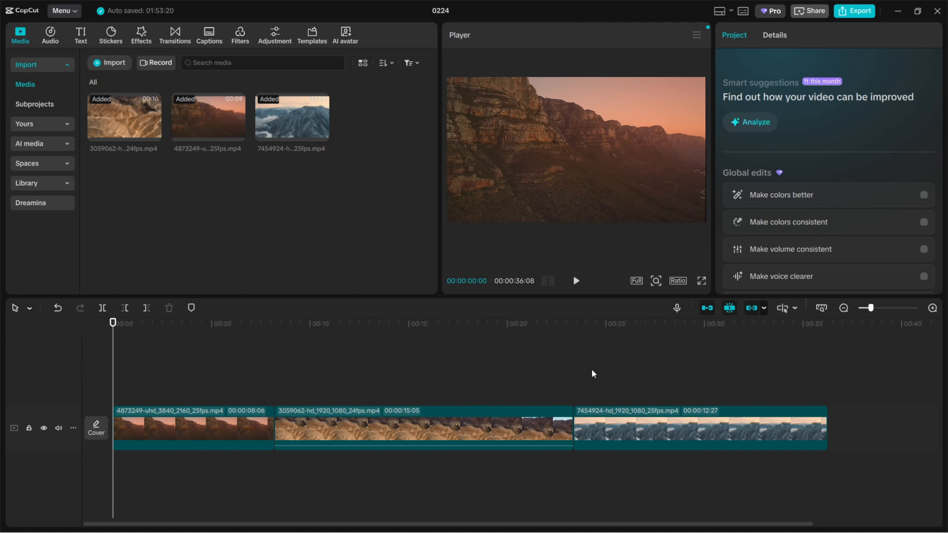
Step: Play the first clip from its start, split it at 00:00:05:10 and delete the part after the cut
key("space")
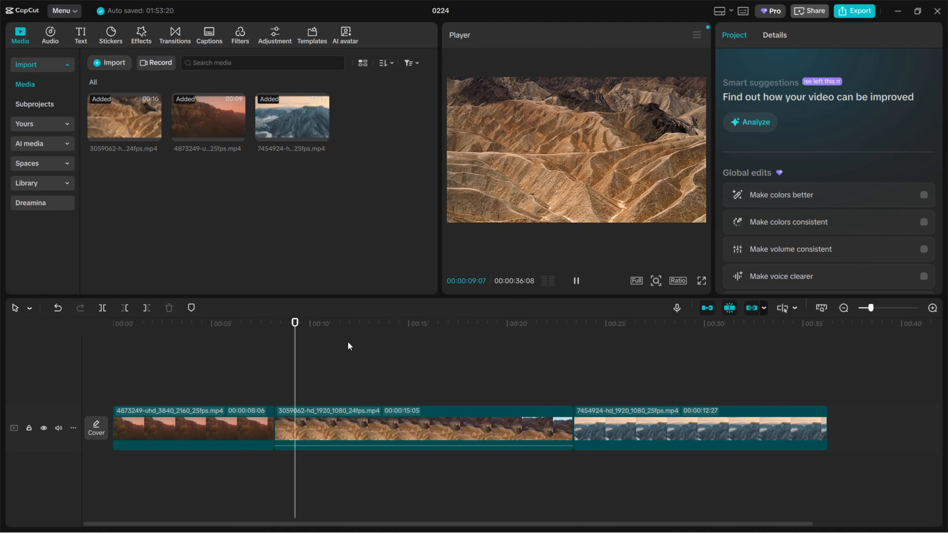
left_click(327, 323)
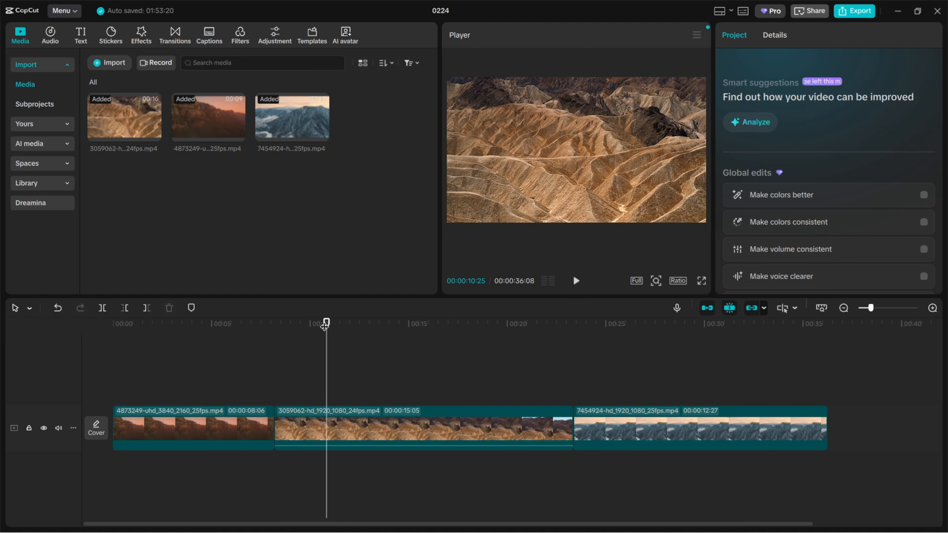
left_click_drag(327, 324, 112, 326)
key("space")
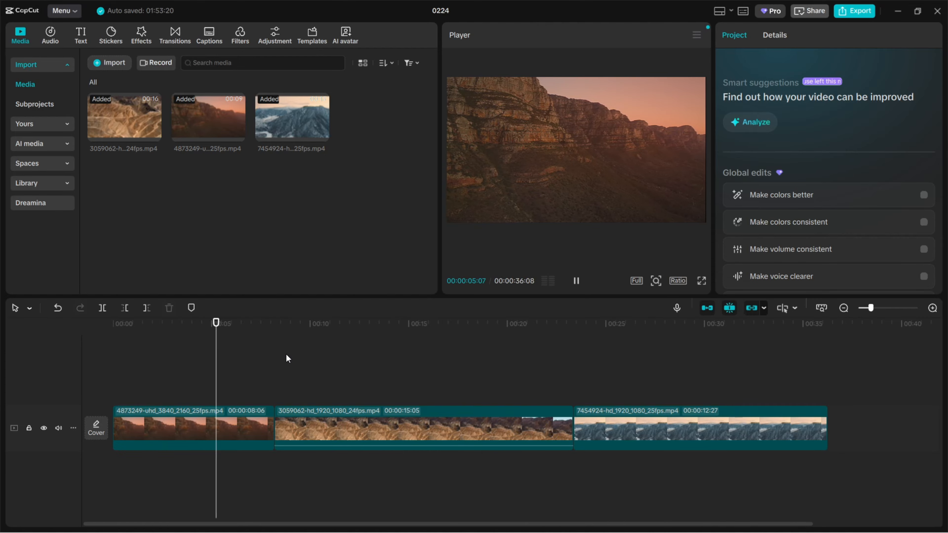
key("space")
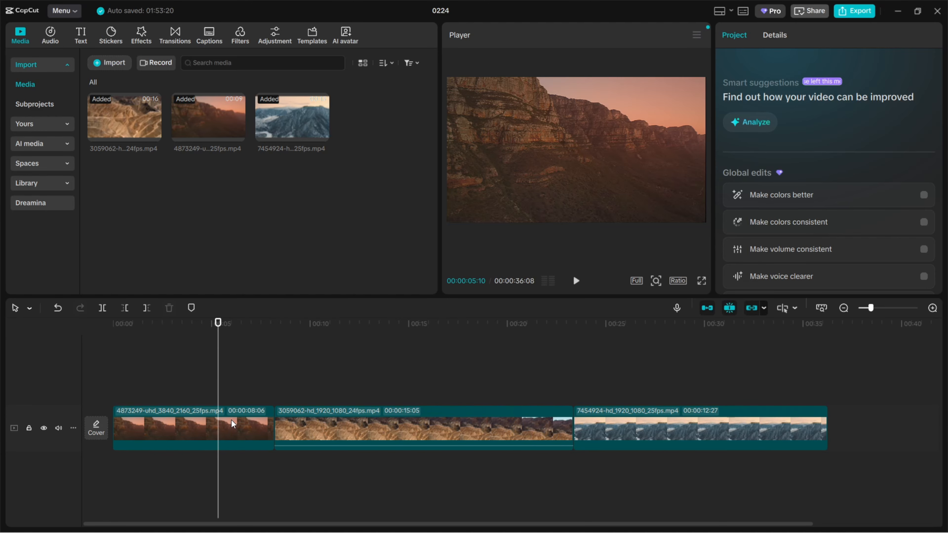
key("ctrl+b")
left_click(248, 435)
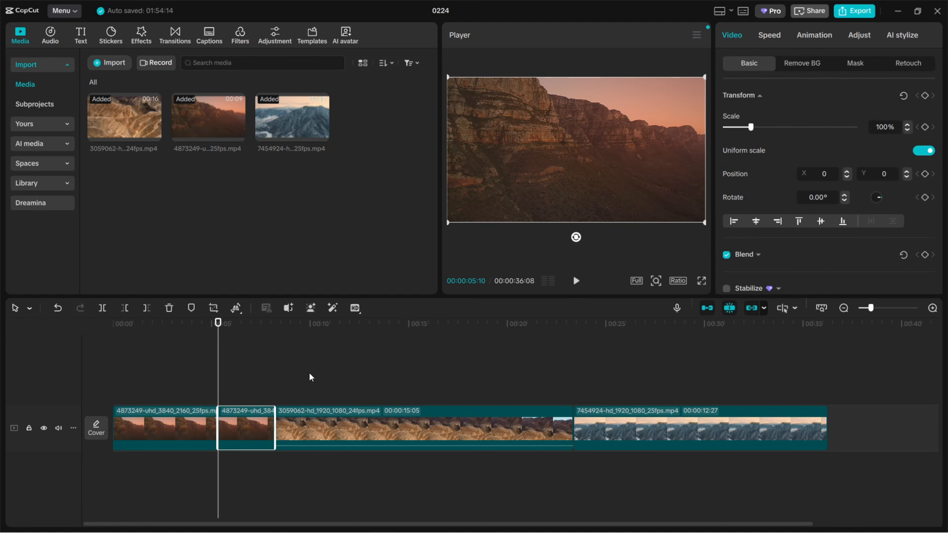
key("Delete")
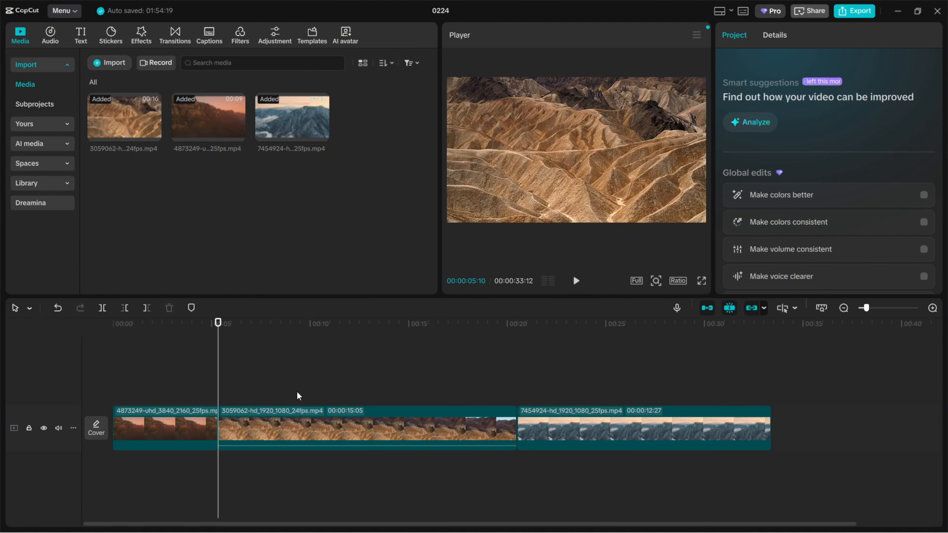
Step: Split the 3059062 clip at 00:00:10:10 and again at 00:00:17:12
key("space")
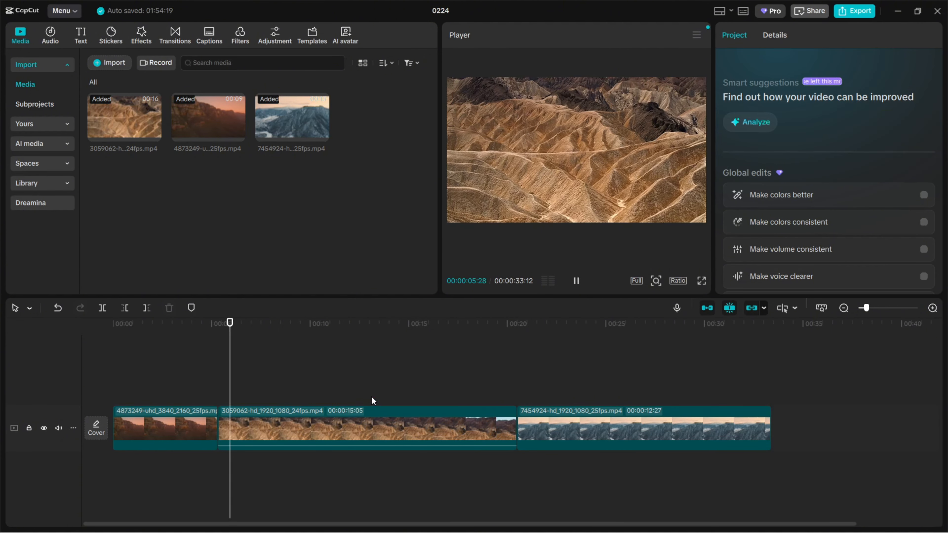
left_click(437, 322)
left_click_drag(438, 323, 317, 337)
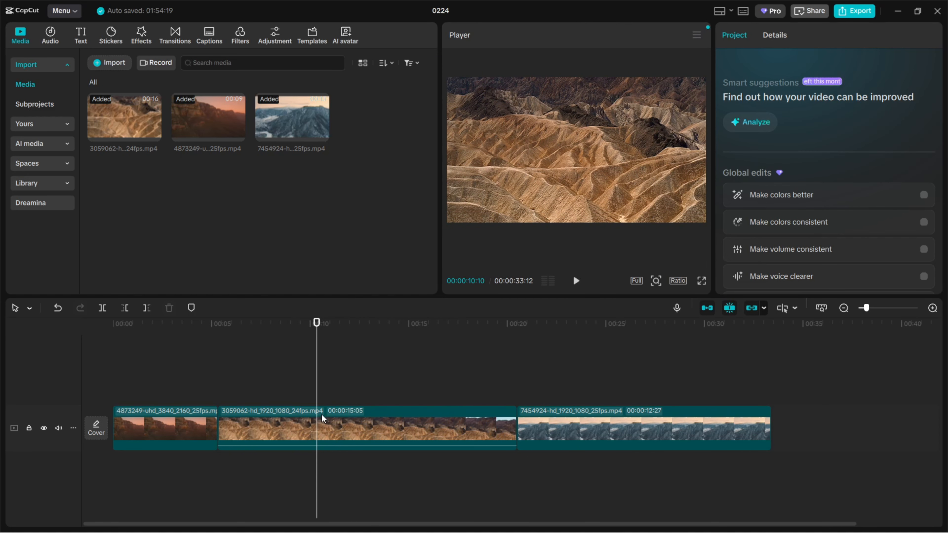
key("ctrl+b")
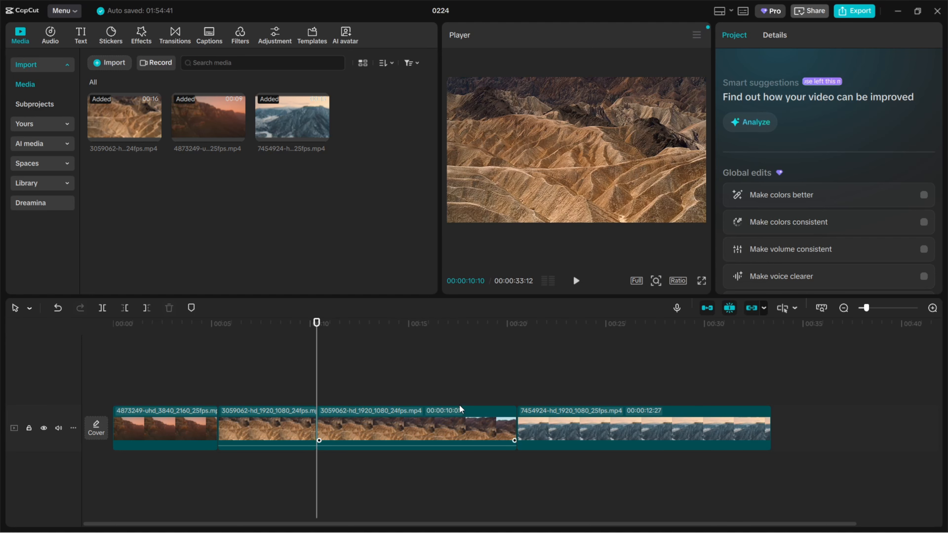
left_click(437, 331)
left_click_drag(437, 324, 456, 331)
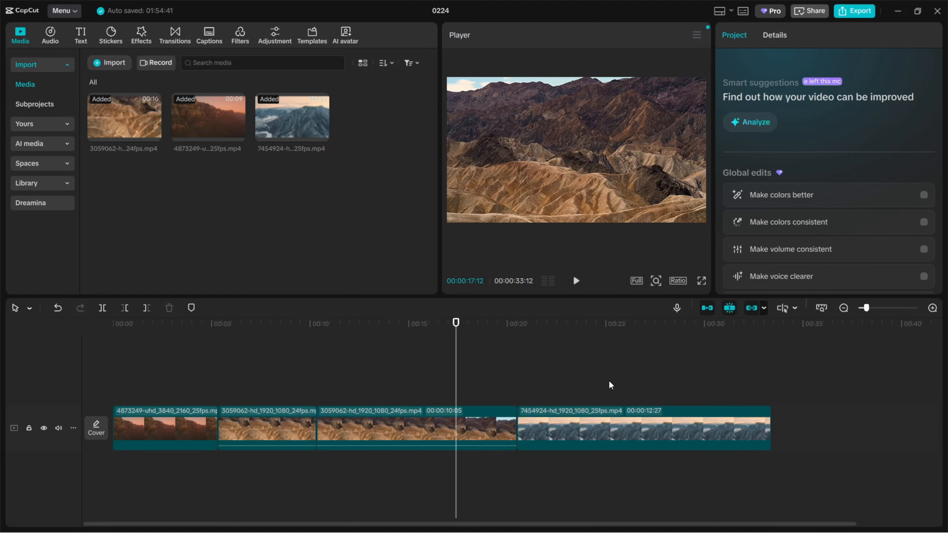
key("ctrl+b")
Step: Delete the first and last pieces of the split 3059062 clip and move the playhead to 00:00:12:05
left_click(278, 438)
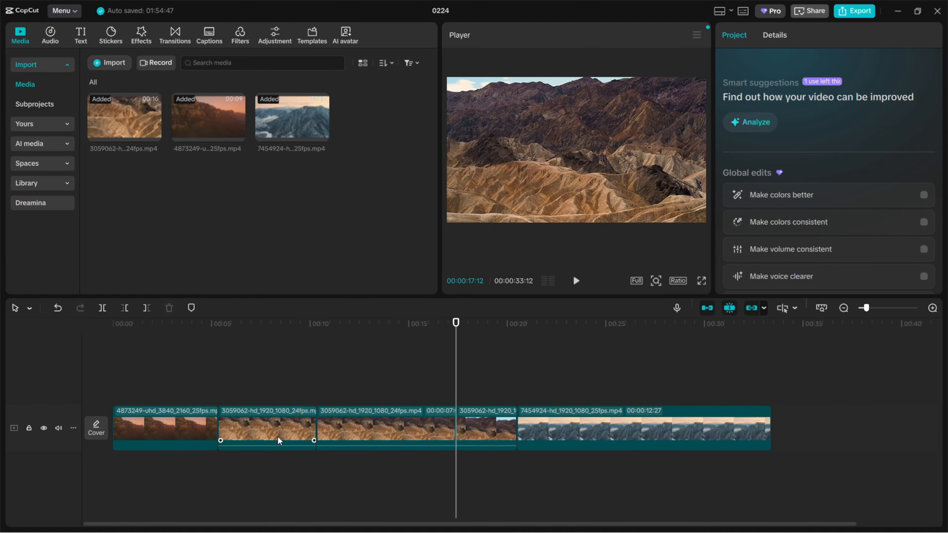
left_click(496, 425, "ctrl")
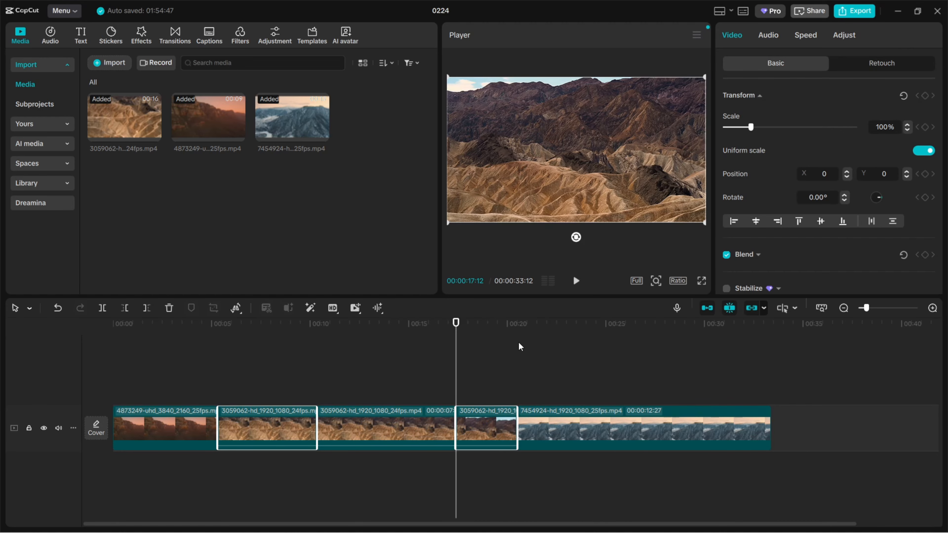
key("Delete")
left_click_drag(454, 322, 352, 324)
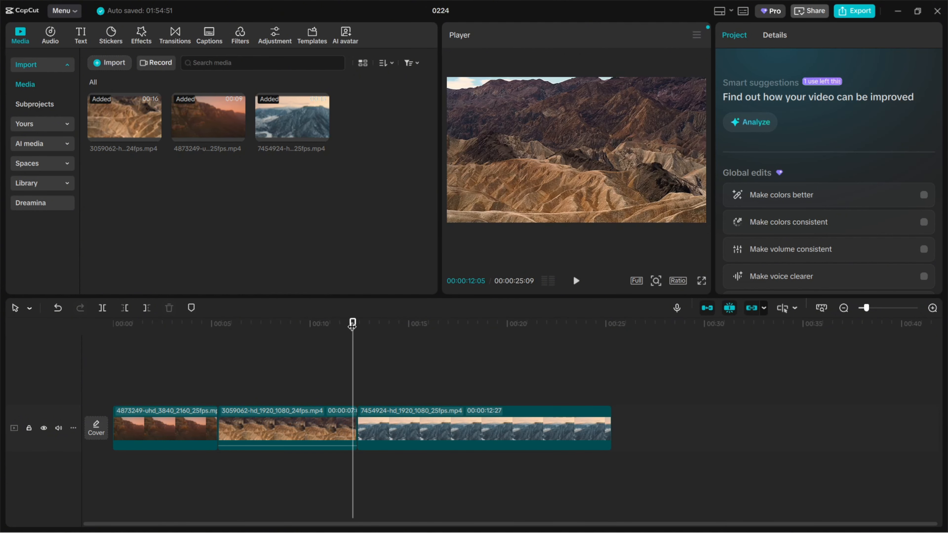
Step: Split the 7454924 clip at 00:00:20:02, delete the part after the cut and return the playhead to the start
key("space")
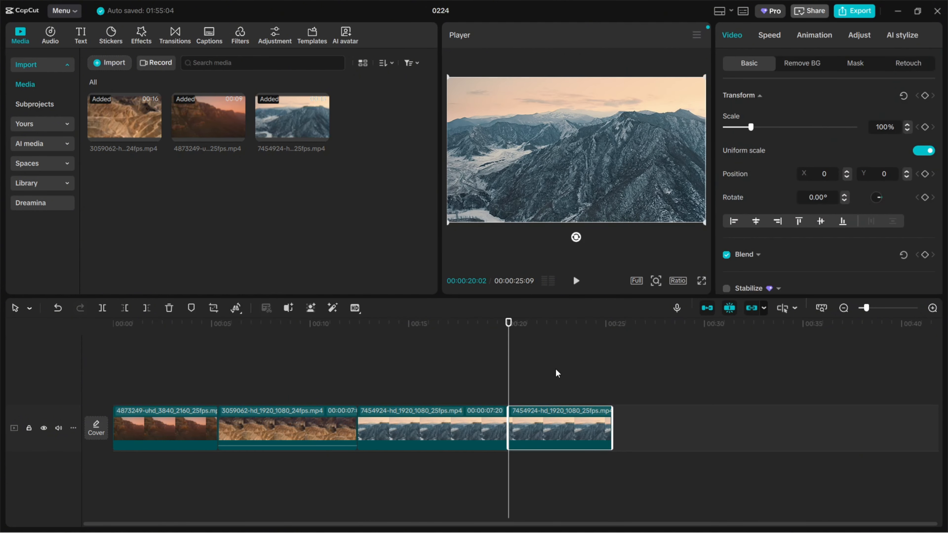
key("Delete")
left_click_drag(445, 367, 181, 466)
left_click(292, 397)
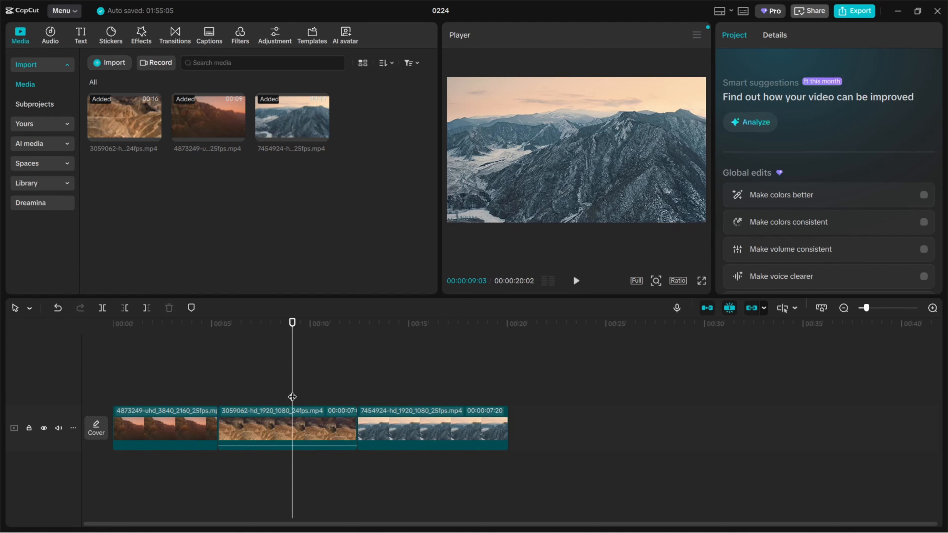
left_click_drag(292, 323, 115, 334)
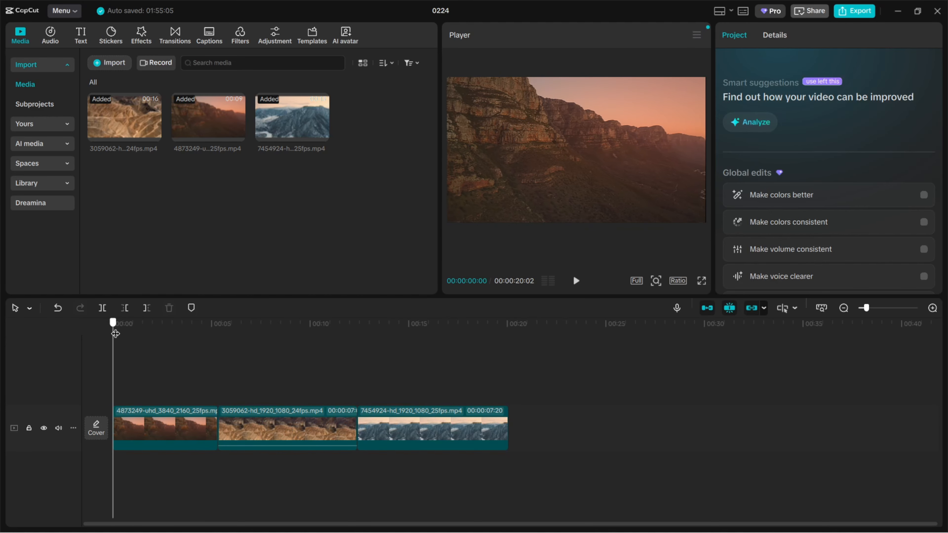
Step: Add the Mix transition at both cuts between the three clips, accepting the creation of duplicate frames
left_click(266, 50)
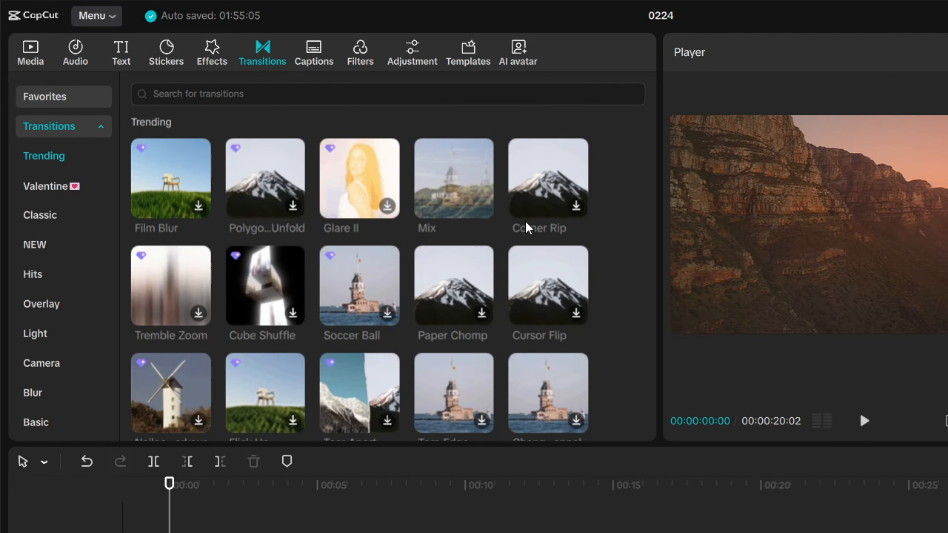
scroll(541, 261, "down", 5)
scroll(537, 292, "up", 5)
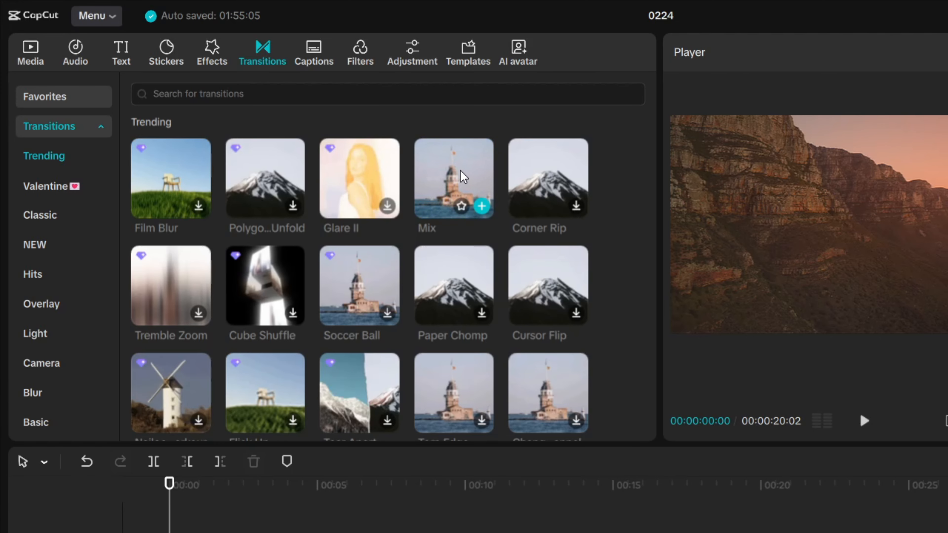
left_click_drag(463, 173, 321, 532)
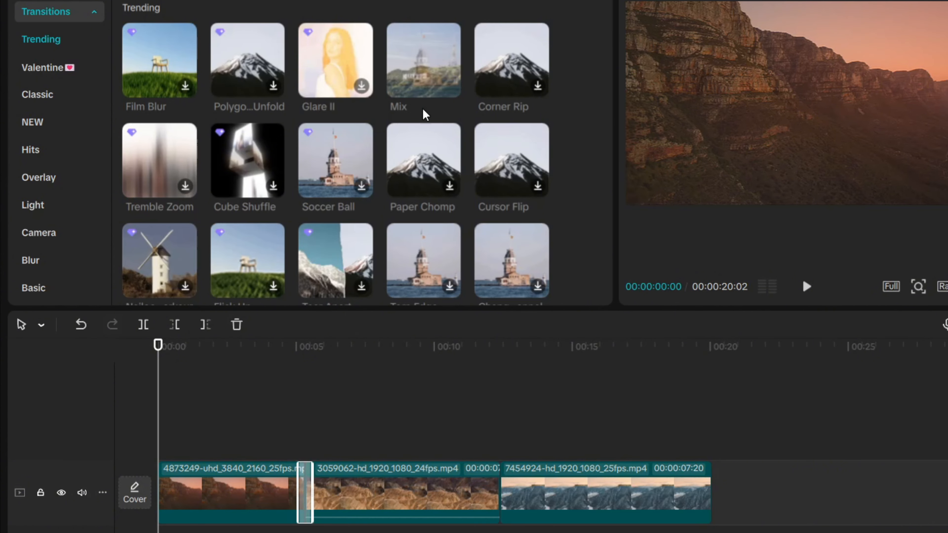
left_click_drag(441, 75, 500, 493)
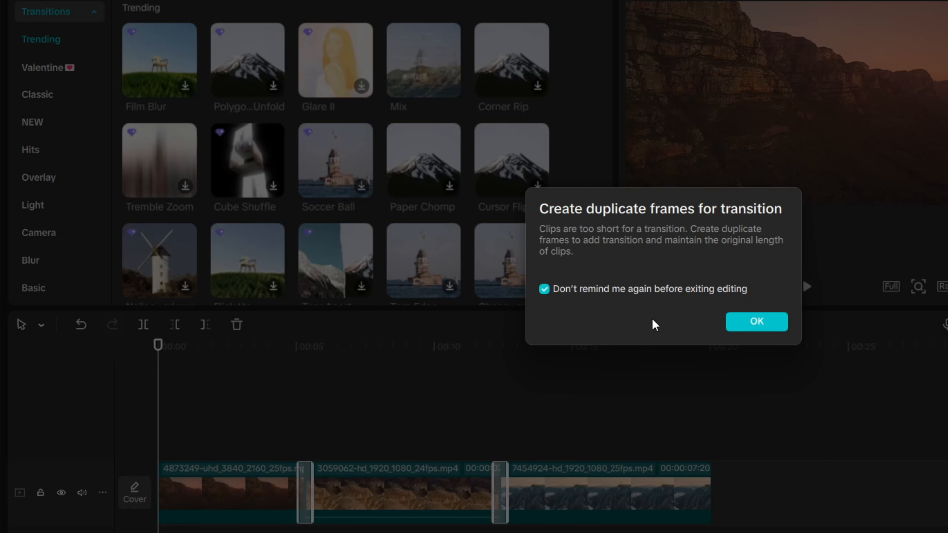
left_click(757, 321)
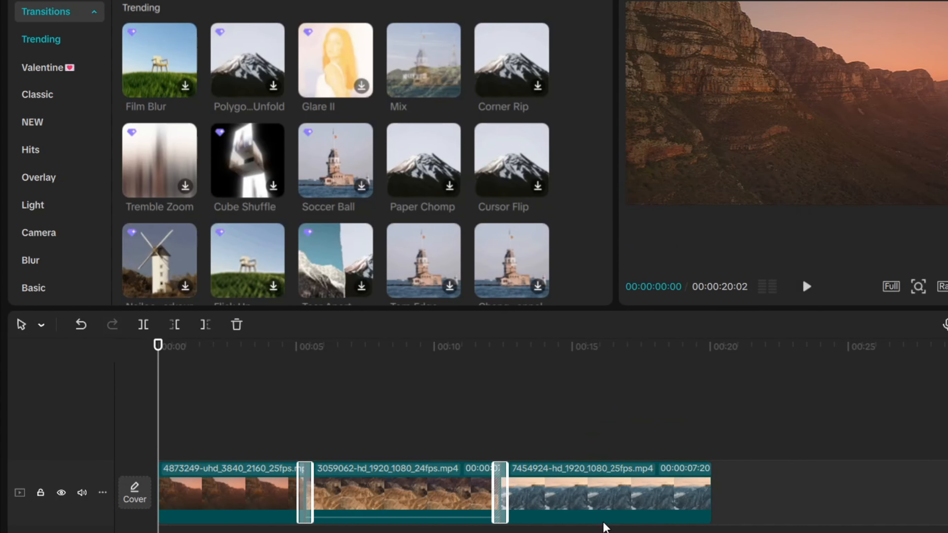
Step: Scrub and play repeatedly through the transition between the 3059062 and 7454924 clips to check how it looks
left_click(514, 357)
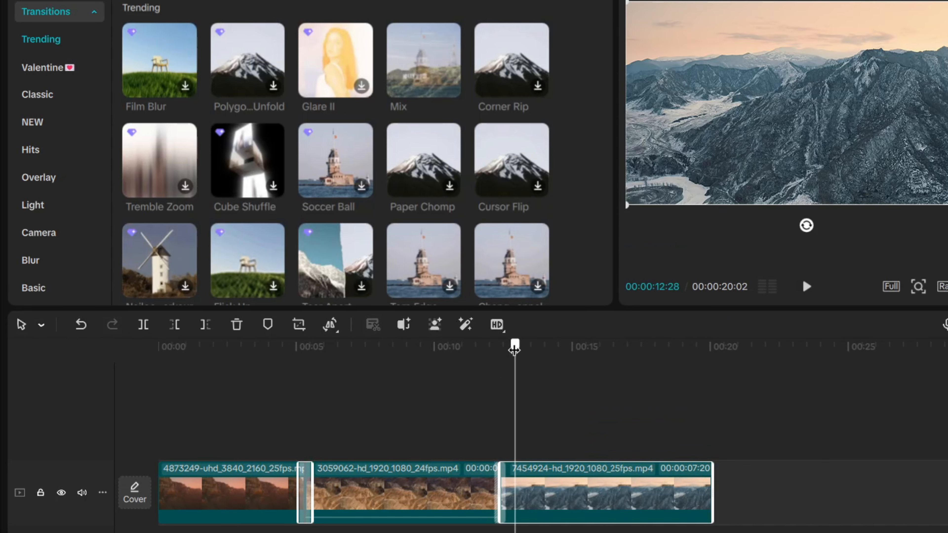
left_click_drag(514, 345, 494, 344)
left_click(550, 346)
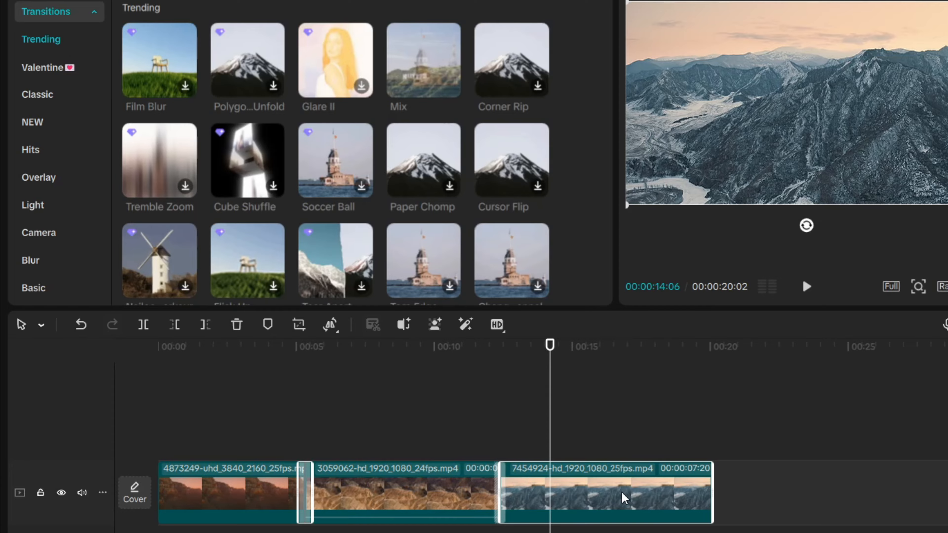
left_click_drag(551, 346, 491, 351)
key("space")
key("space")
key("space")
key("space")
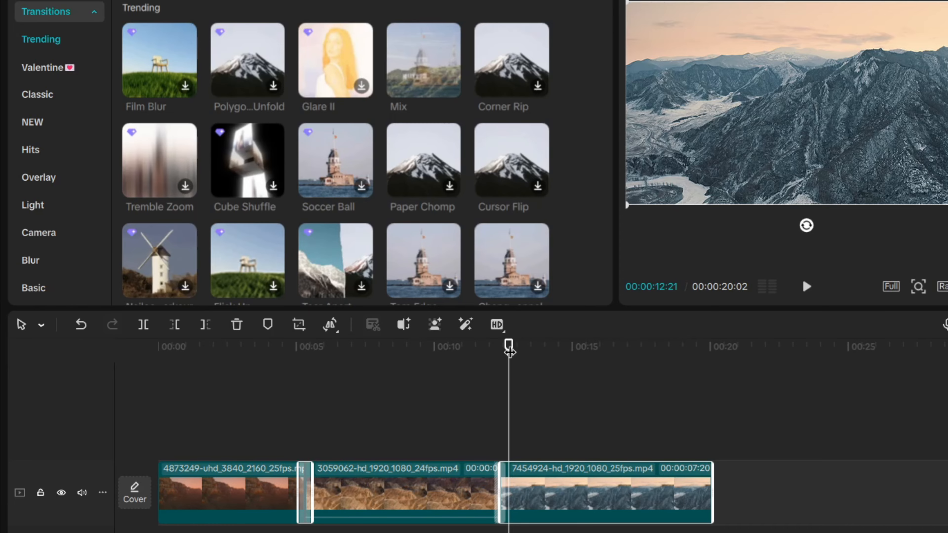
left_click_drag(508, 344, 491, 353)
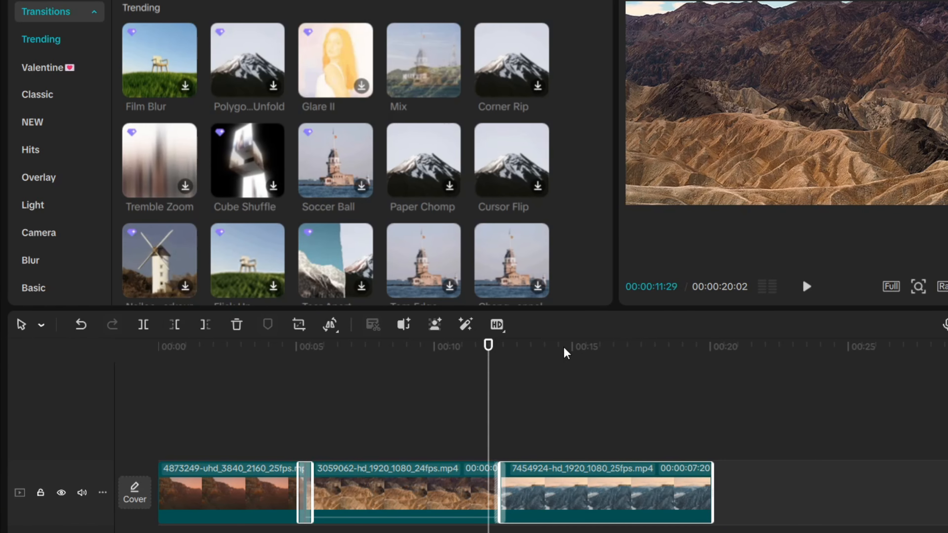
key("space")
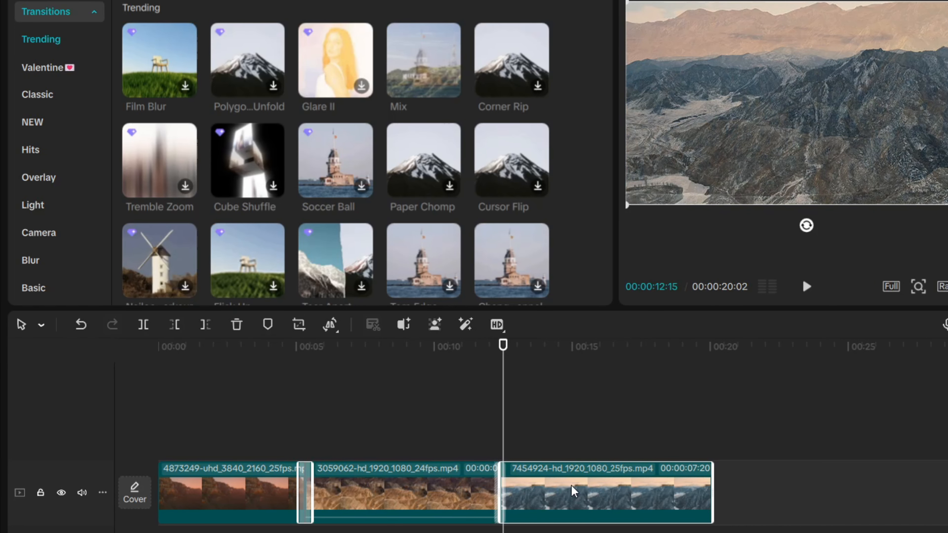
Step: With the second transition removed, trim the start of the 7454924 clip and extend its end to a duration of 00:00:07:25
left_click_drag(582, 503, 672, 498)
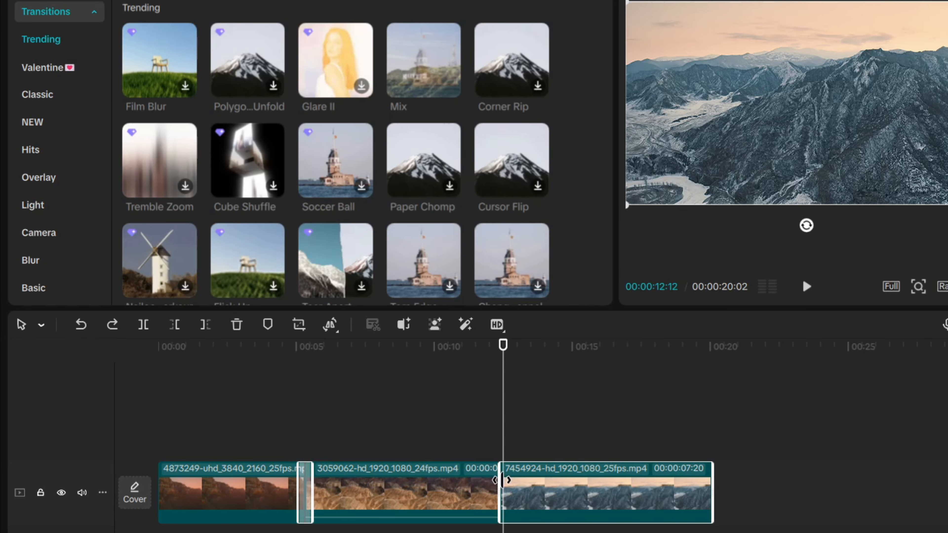
left_click_drag(499, 480, 508, 482)
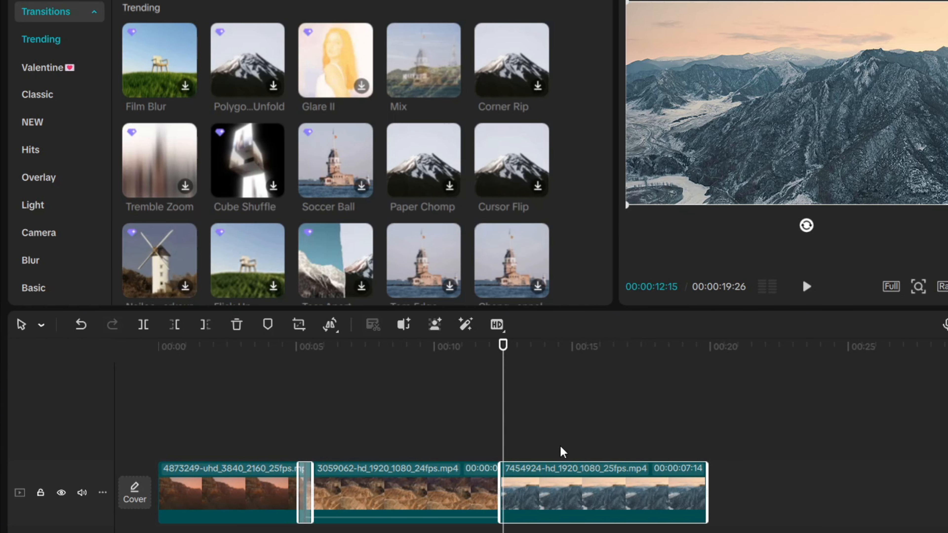
left_click_drag(706, 485, 716, 484)
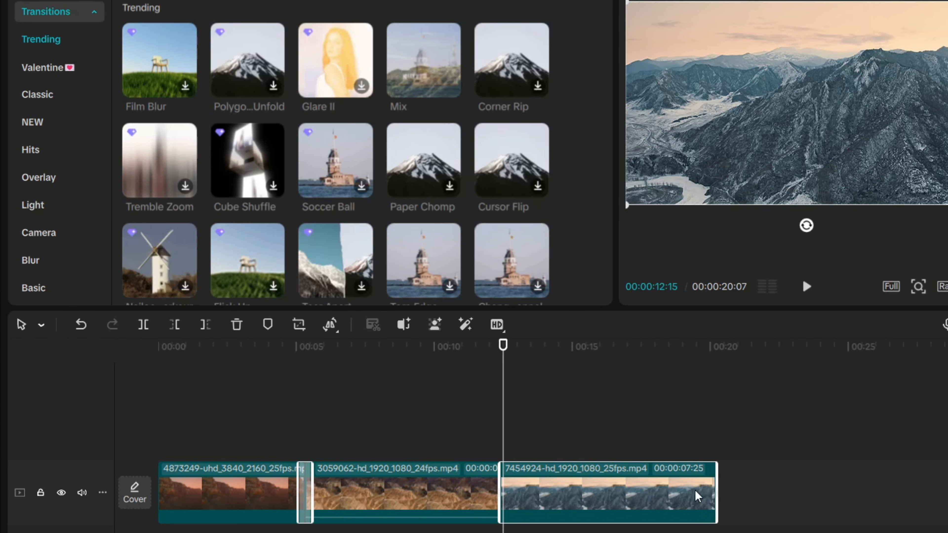
Step: Reapply the Mix transition between the 3059062 and 7454924 clips and play back the sequence around it
left_click_drag(503, 349, 462, 357)
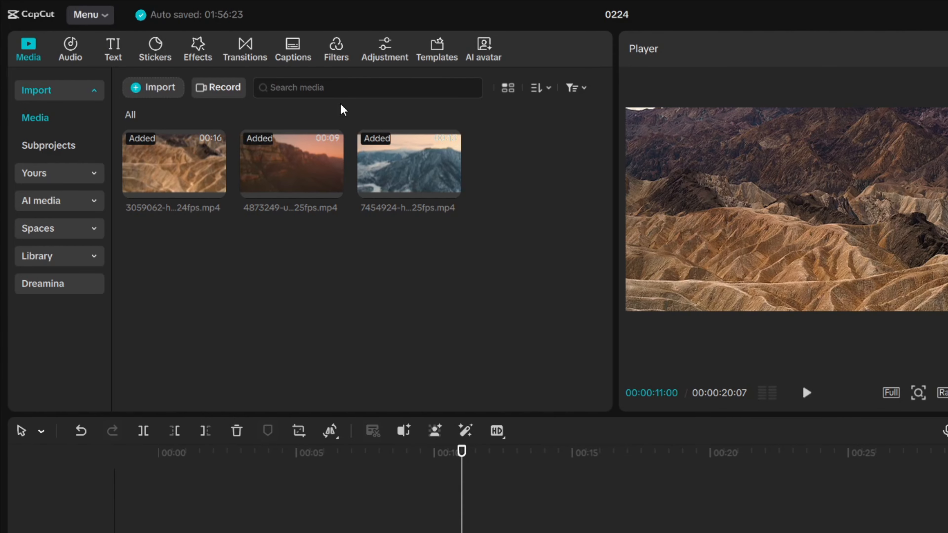
left_click(244, 45)
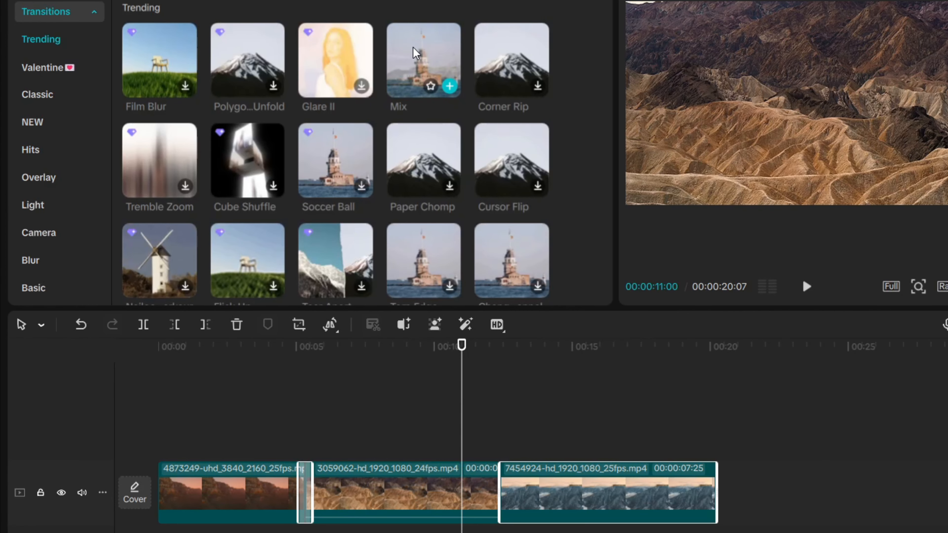
left_click_drag(500, 487, 501, 485)
key("space")
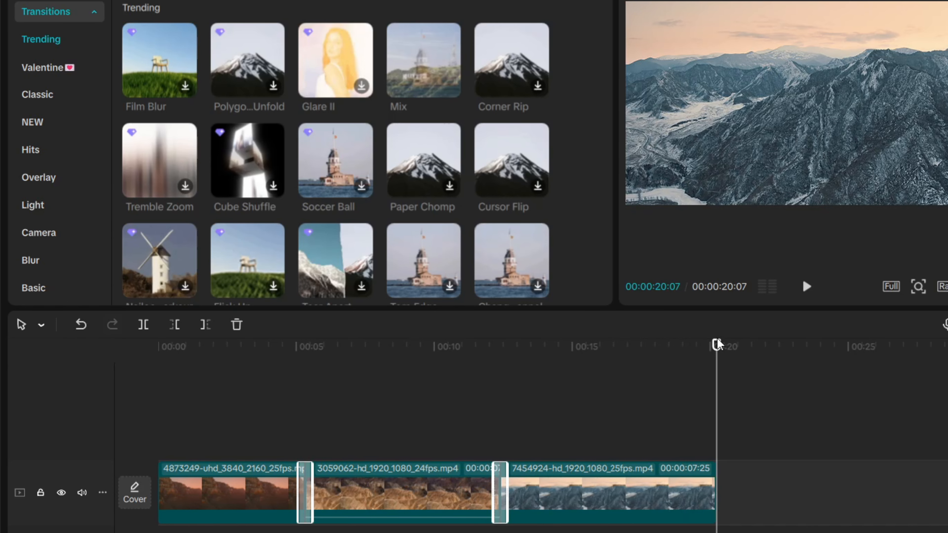
left_click_drag(716, 344, 464, 371)
key("space")
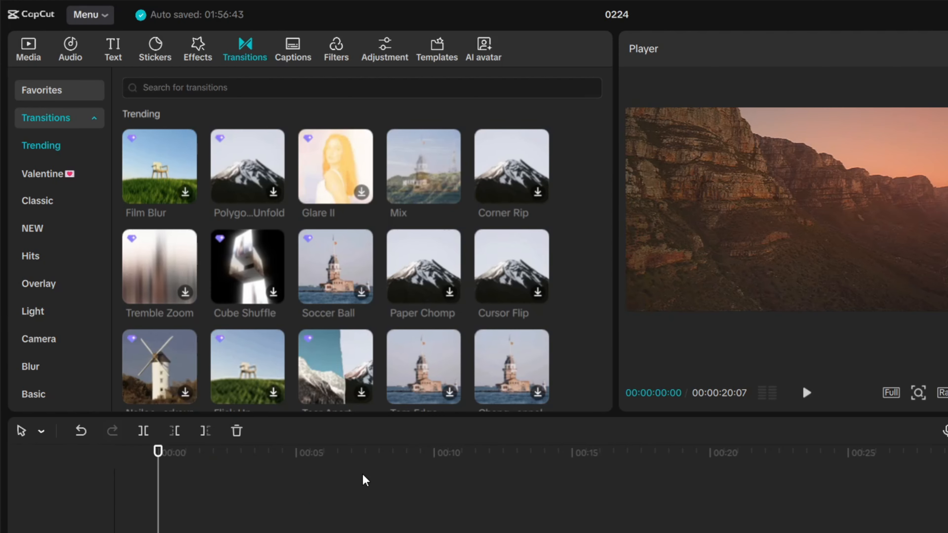
Step: Place the Extracted20260224-1 audio beneath the clips at 00:00:00:00 and play the video with it
left_click(70, 47)
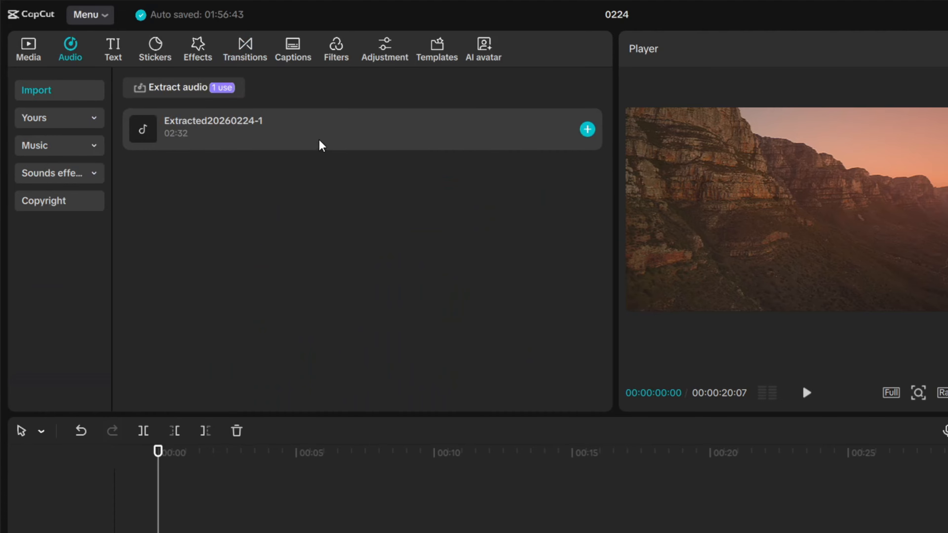
left_click_drag(319, 144, 160, 451)
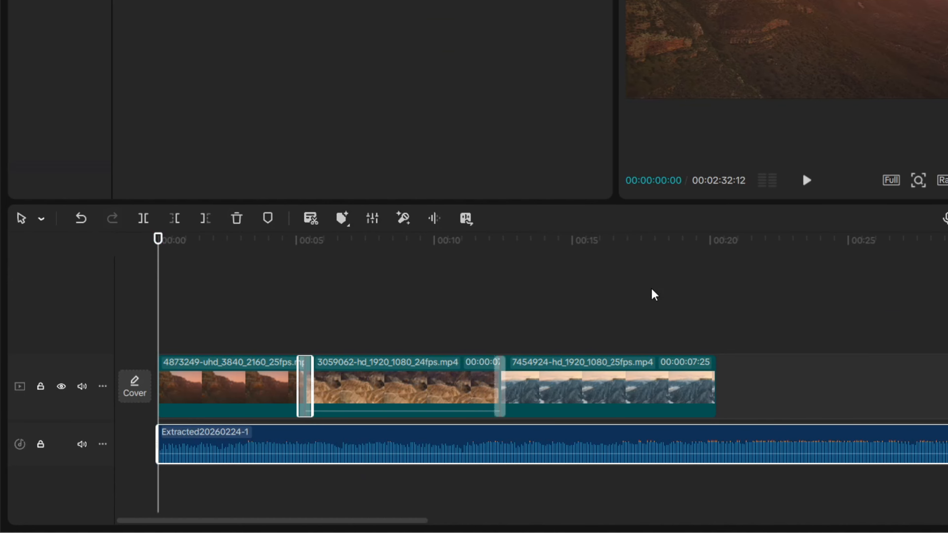
key("space")
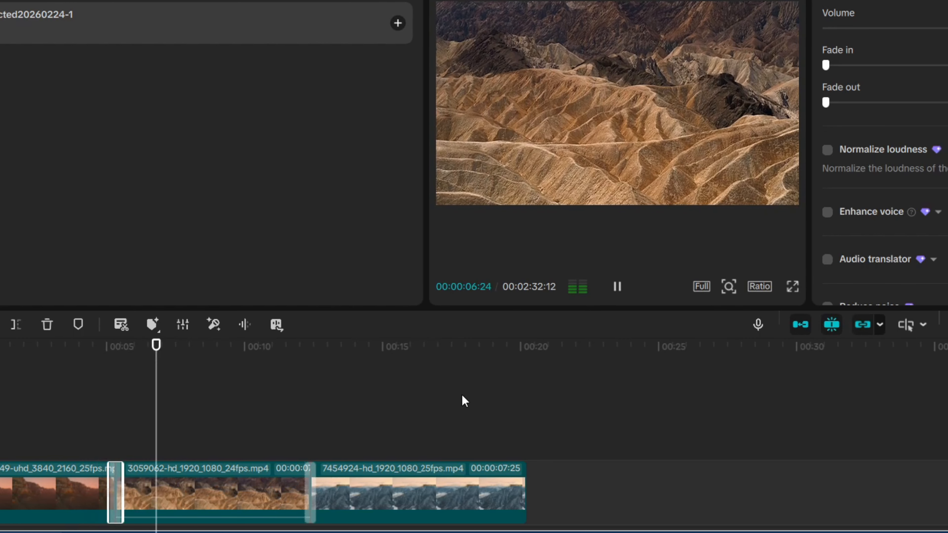
key("space")
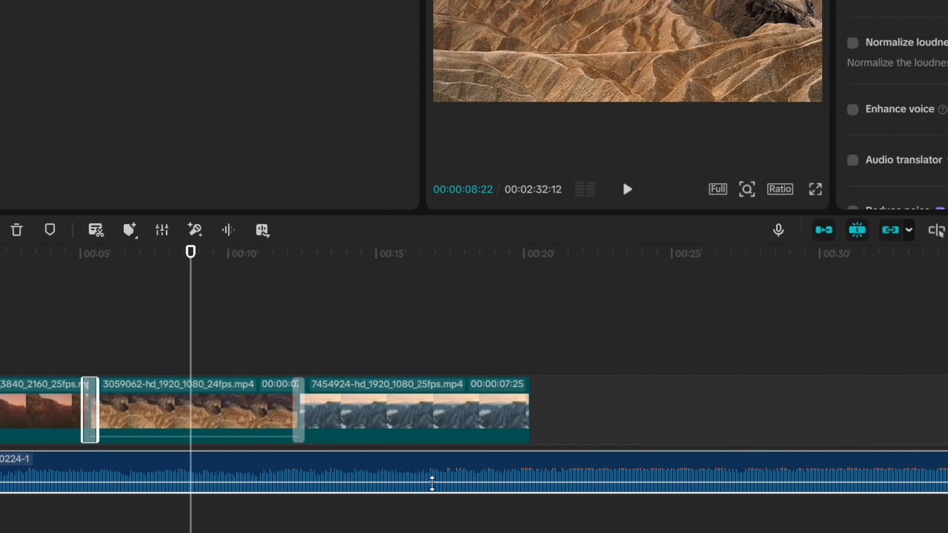
Step: Lower the music track's volume to -7.4 dB and listen to it from the start of the timeline
mouse_move(496, 483)
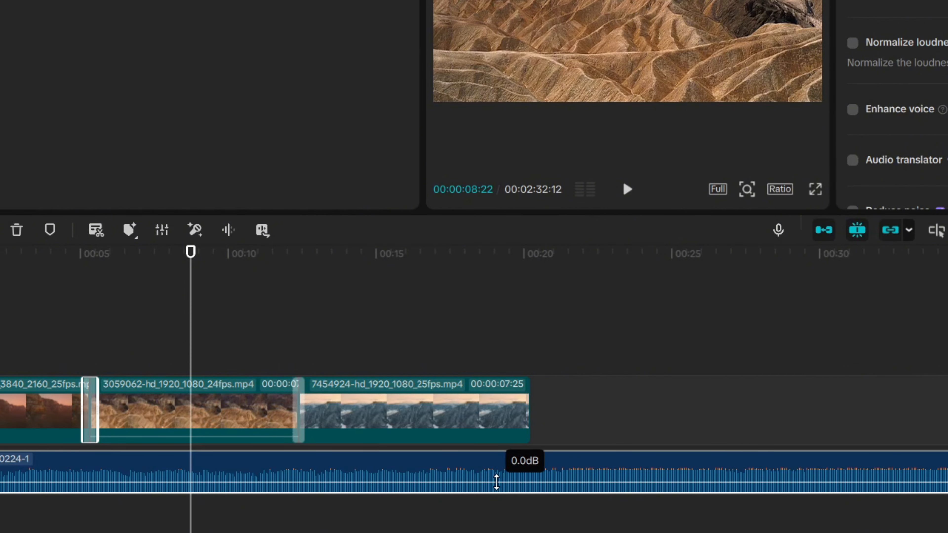
left_click_drag(496, 482, 500, 485)
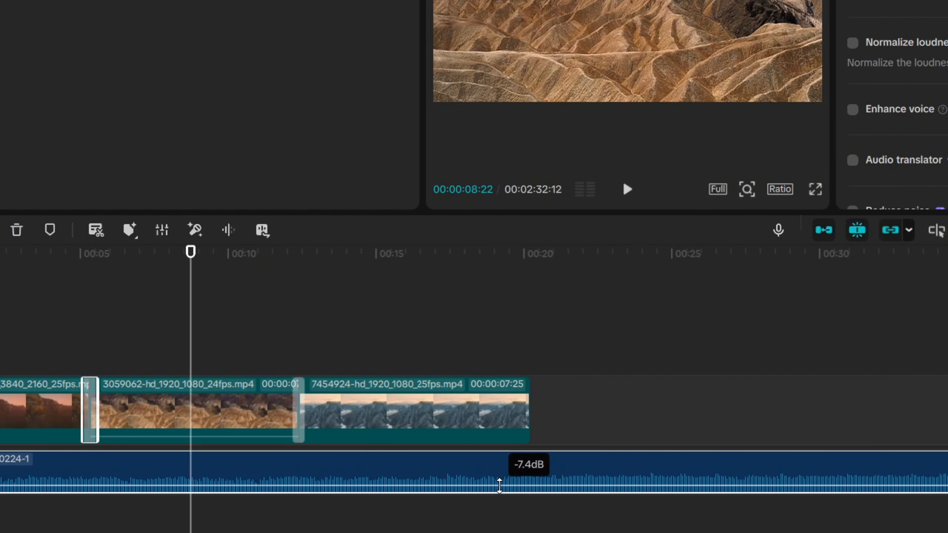
left_click_drag(285, 323, 113, 331)
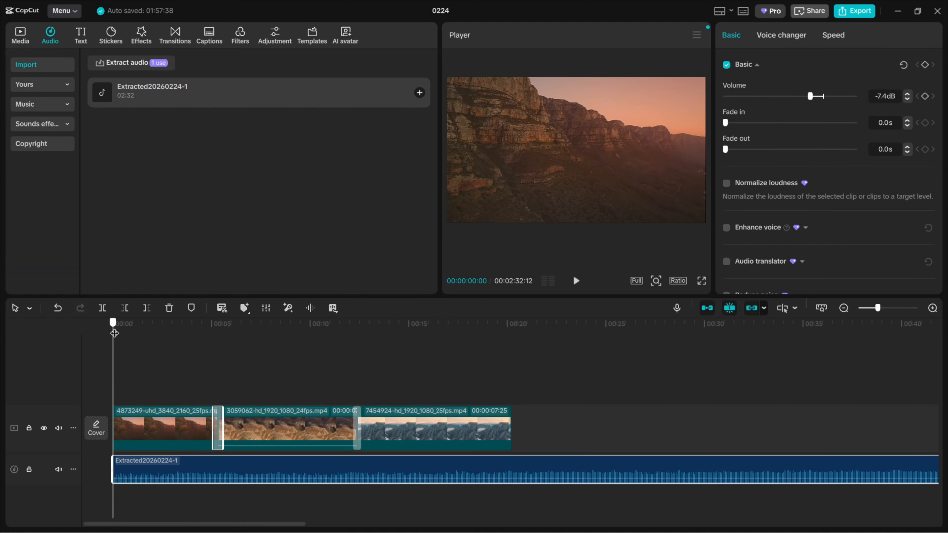
key("space")
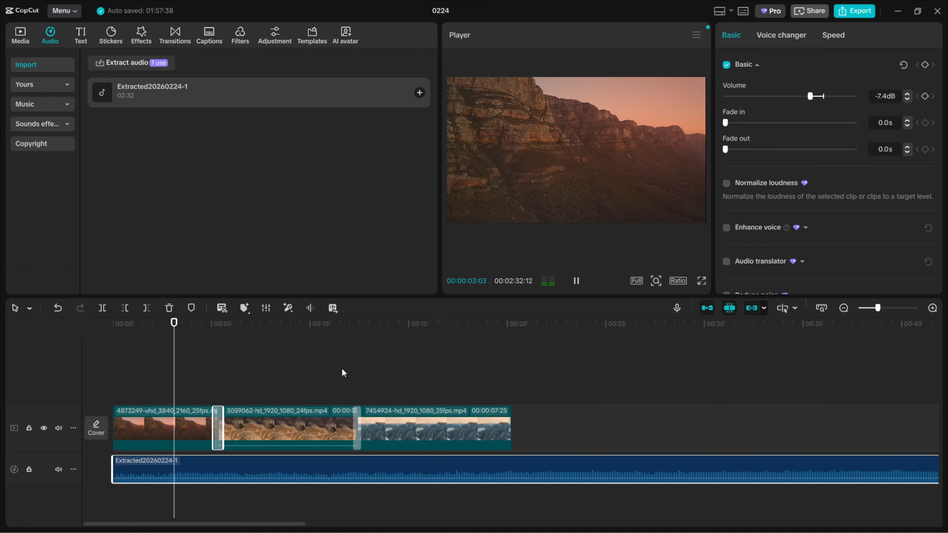
key("space")
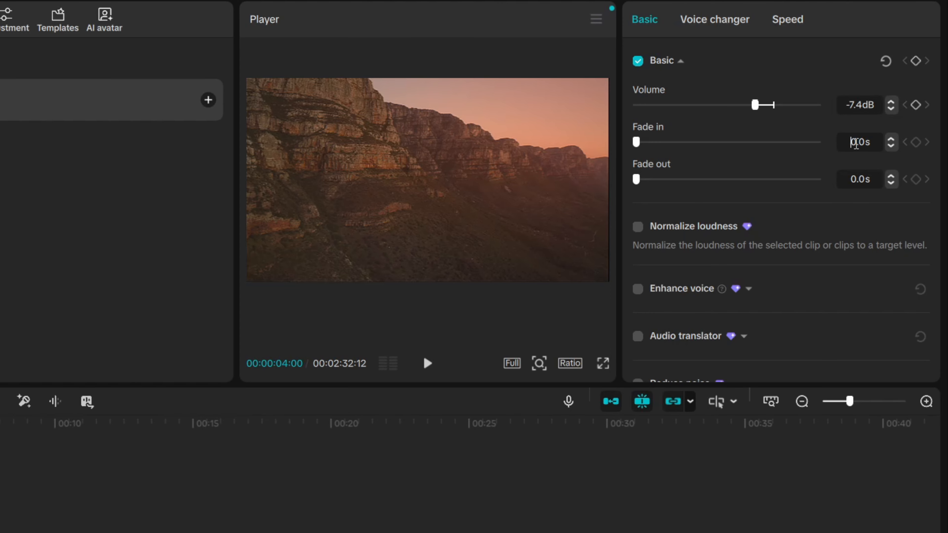
Step: Set the music track's fade-in to 2 s and play the video from the start to check it
type("10")
key("Return")
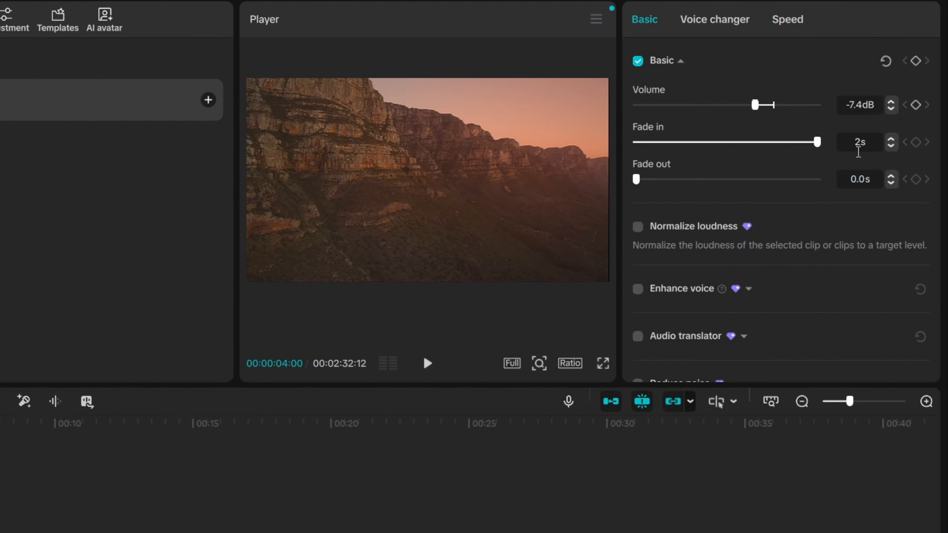
type("2")
key("Return")
left_click_drag(188, 323, 76, 324)
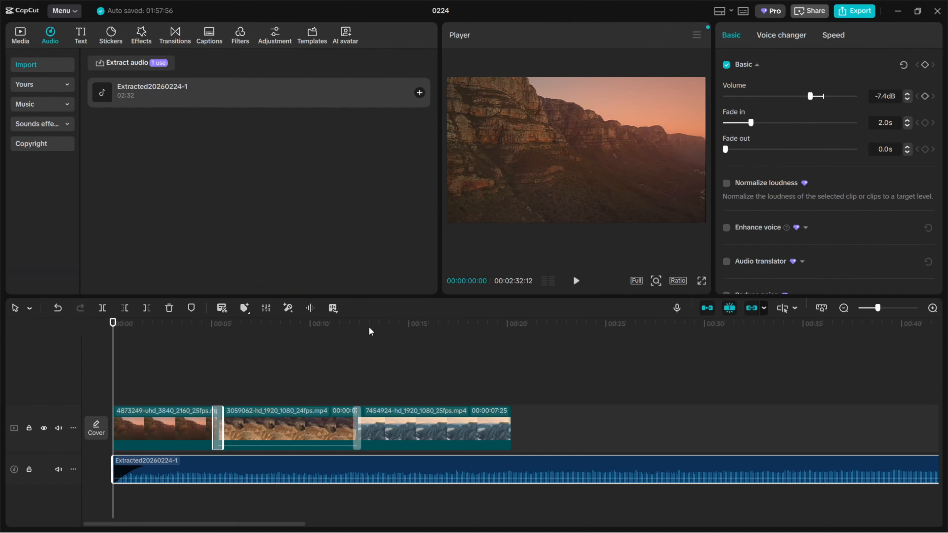
key("space")
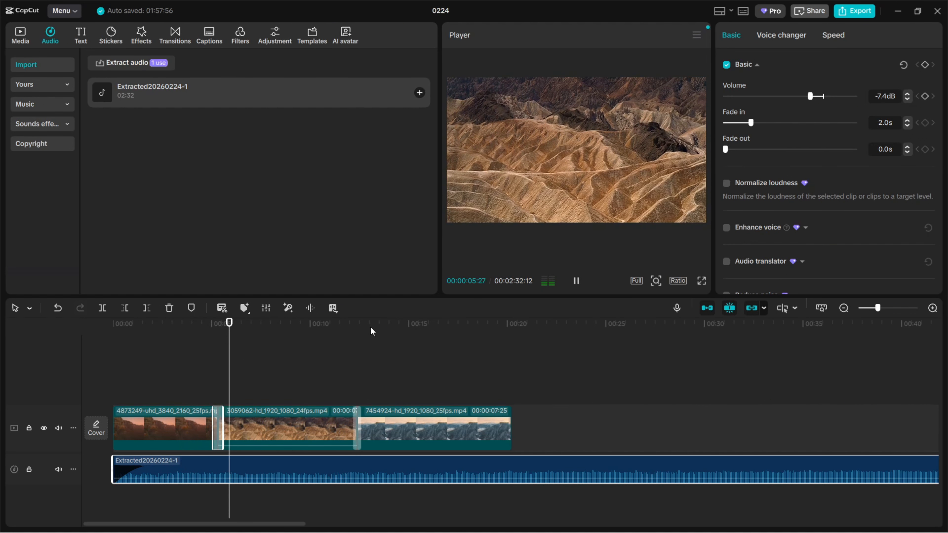
key("space")
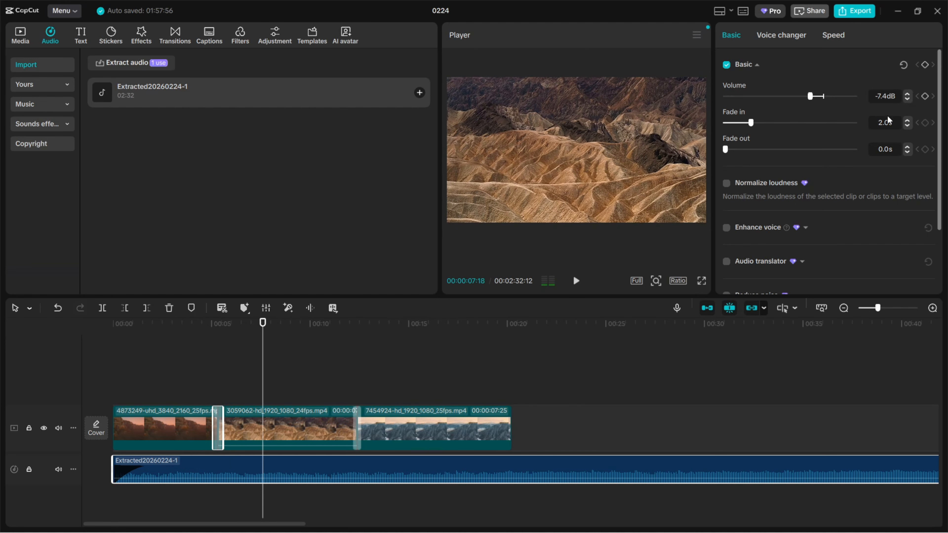
scroll(891, 209, "down", 2)
scroll(892, 212, "up", 3)
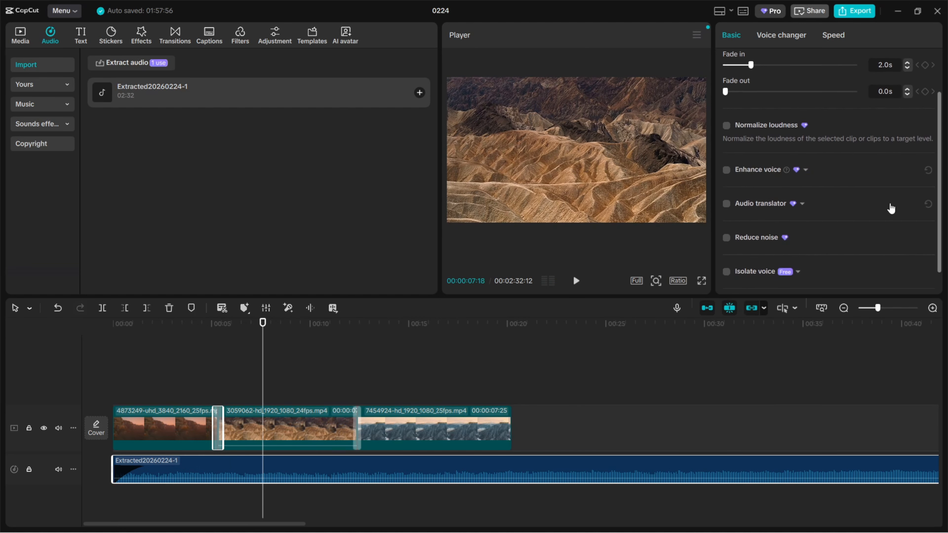
key("Home")
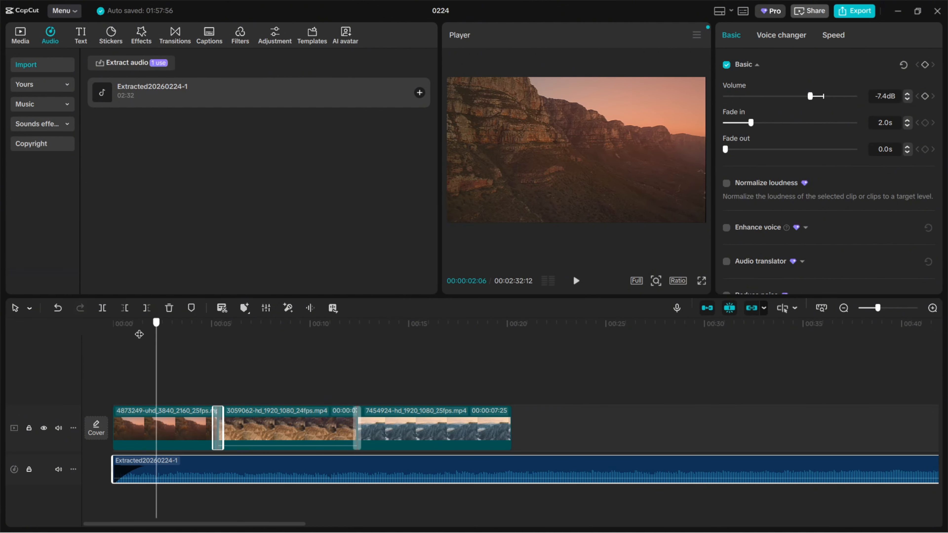
Step: Finish checking the music fade-in and apply the Fade In video effect to the first clip
key("space")
key("space")
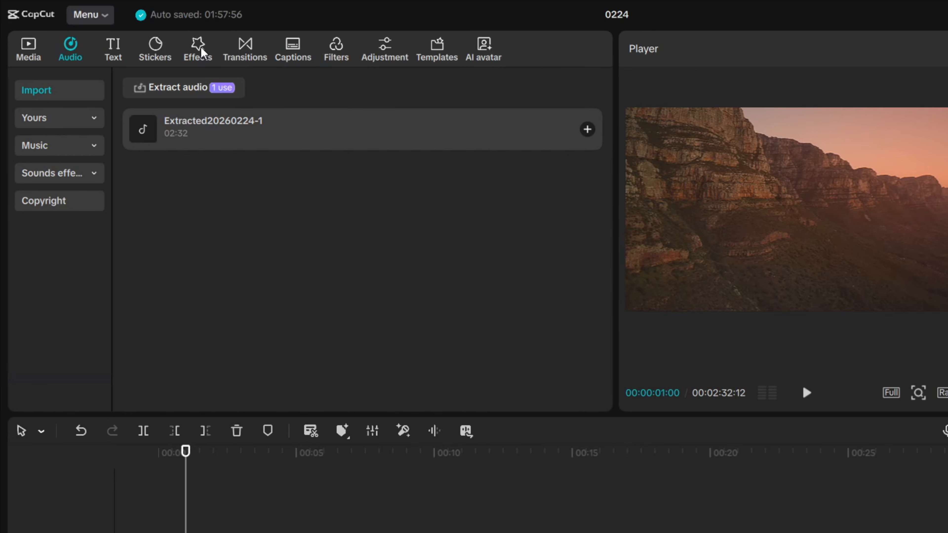
left_click(201, 52)
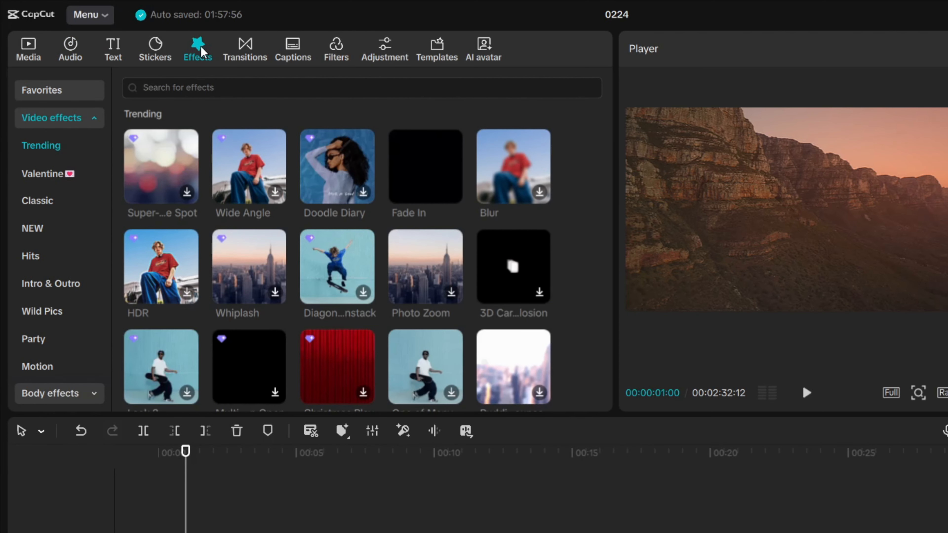
mouse_move(440, 147)
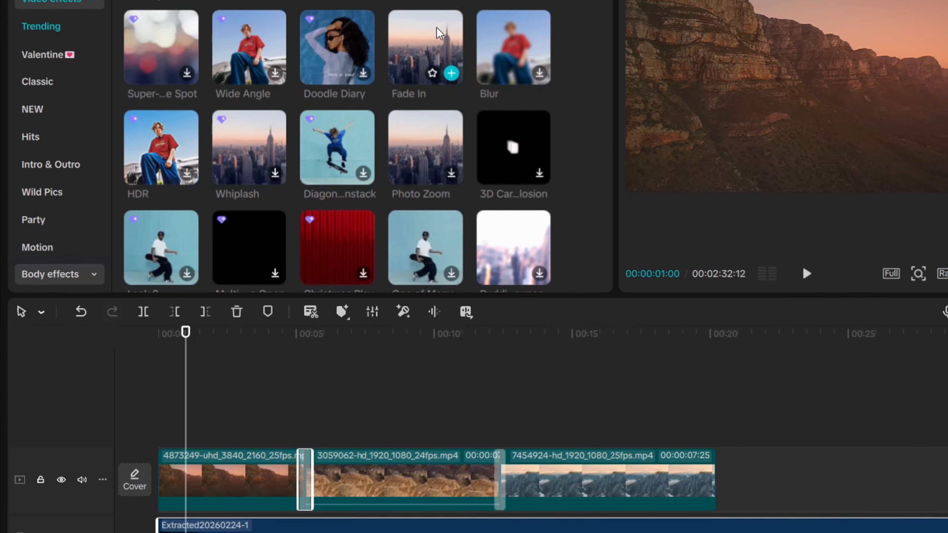
left_click_drag(439, 32, 212, 491)
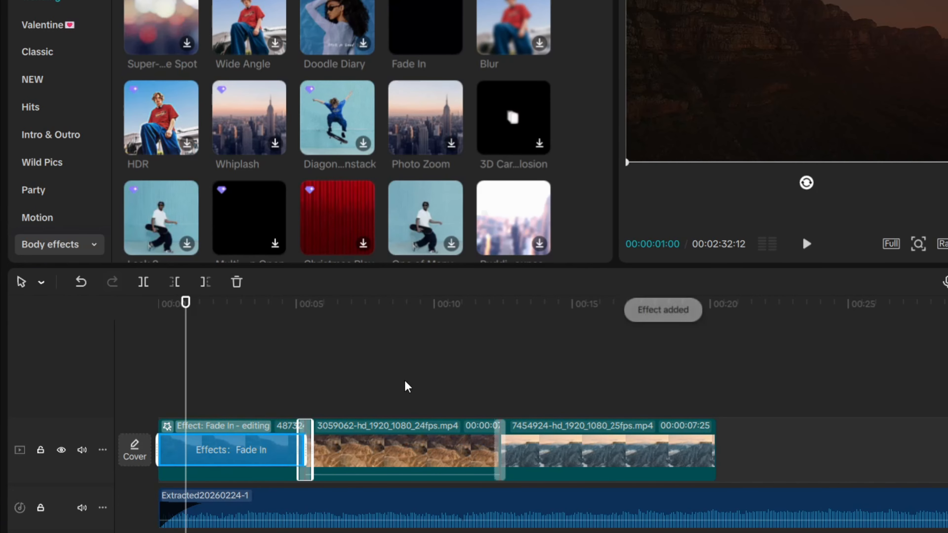
Step: Preview the Fade In effect from the start, set its speed to 61 and play the video back
left_click_drag(185, 302, 158, 303)
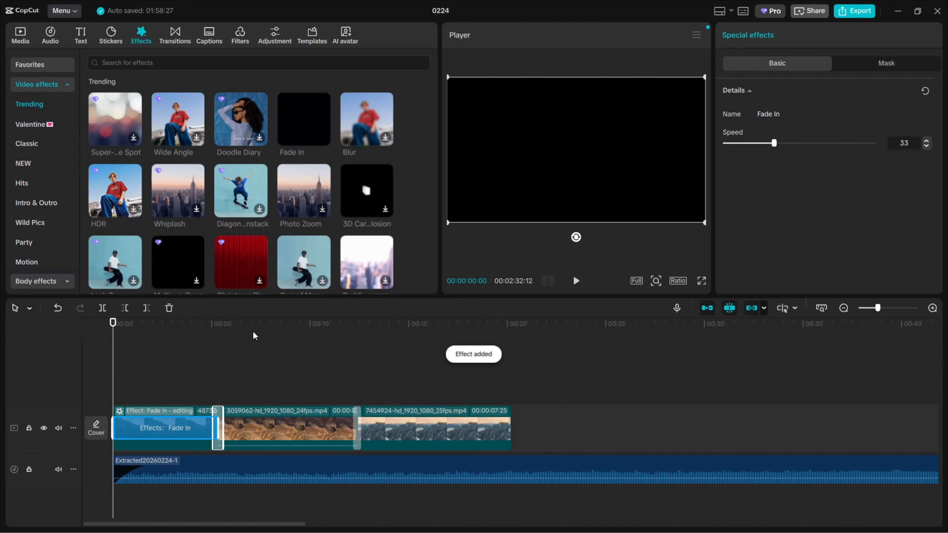
key("space")
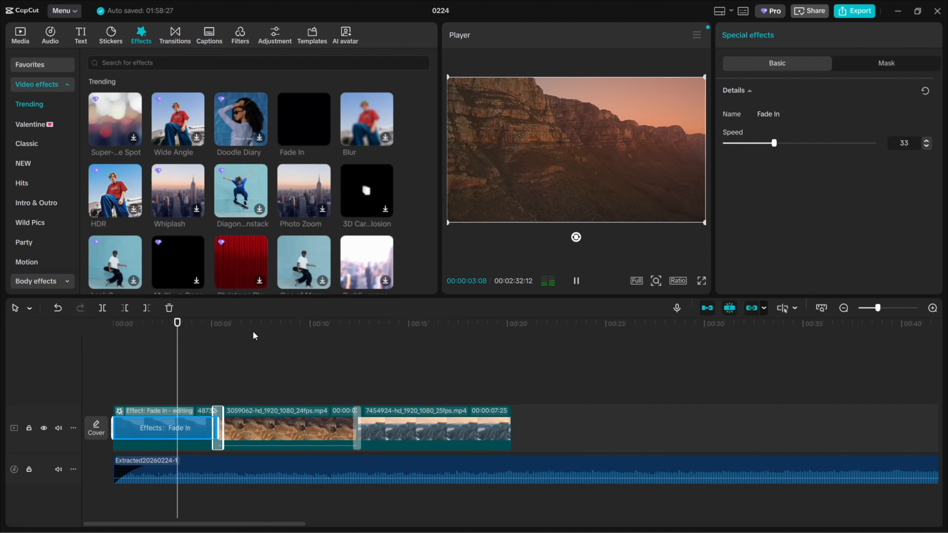
key("space")
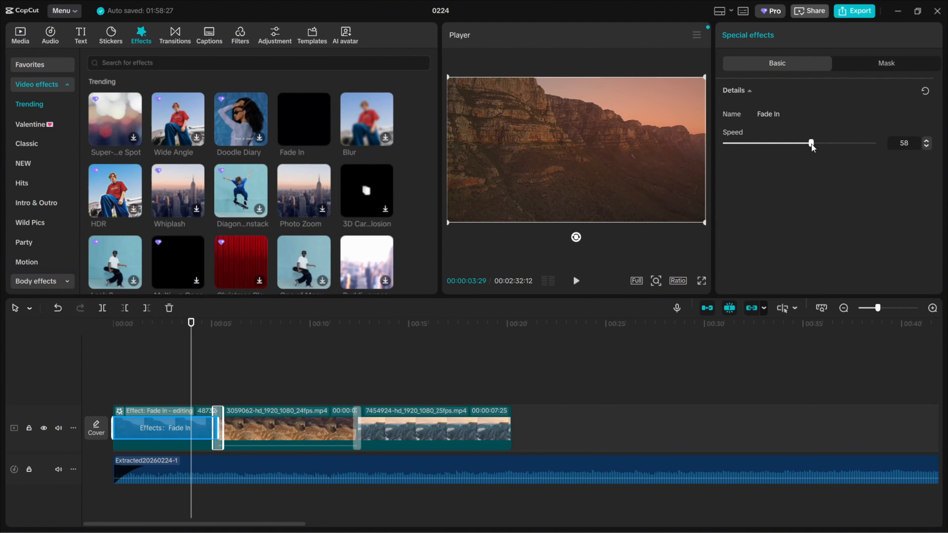
left_click_drag(812, 145, 816, 145)
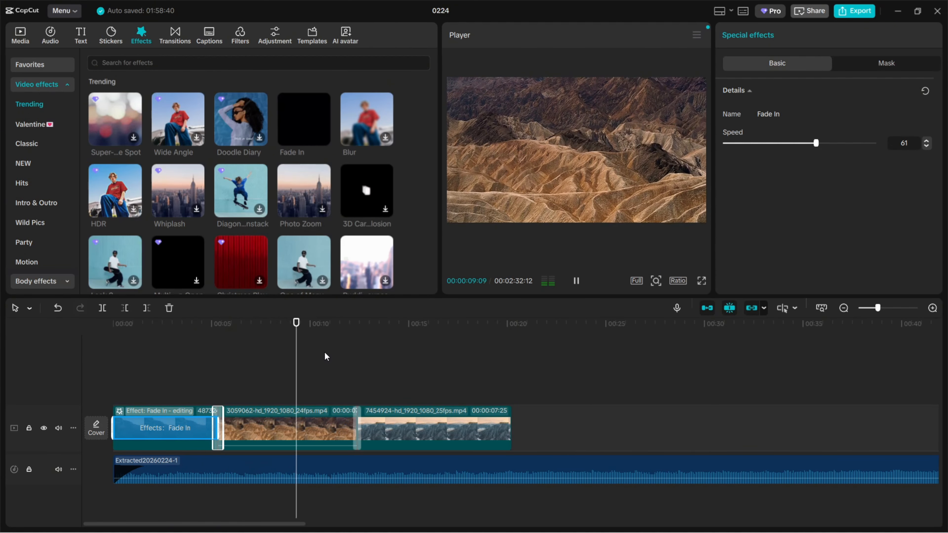
left_click(576, 280)
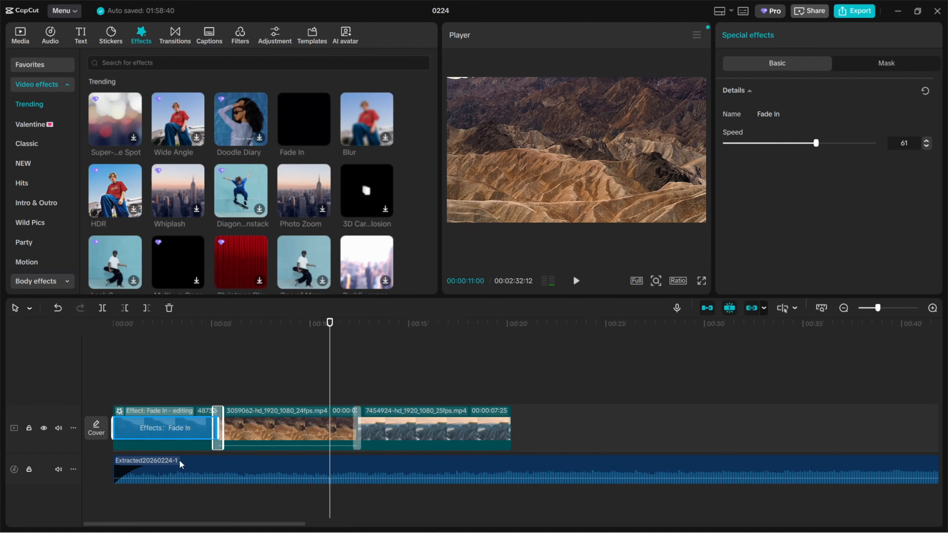
Step: Split the music track at 00:00:21:01, just past the end of the video, and delete the remaining part
left_click(179, 464)
left_click(522, 460)
left_click(526, 330)
mouse_move(528, 325)
left_mouse_down()
mouse_move(506, 331)
mouse_move(512, 324)
left_mouse_up()
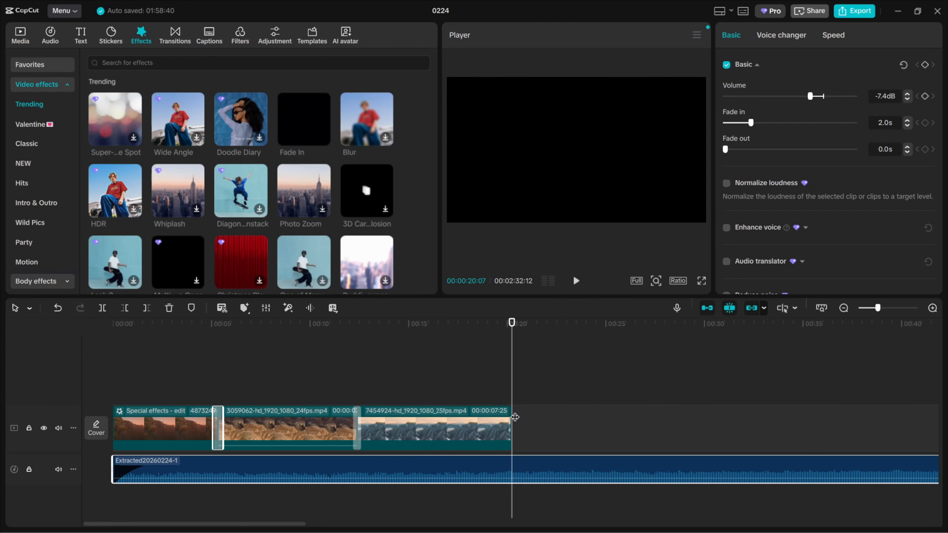
left_click_drag(512, 324, 527, 328)
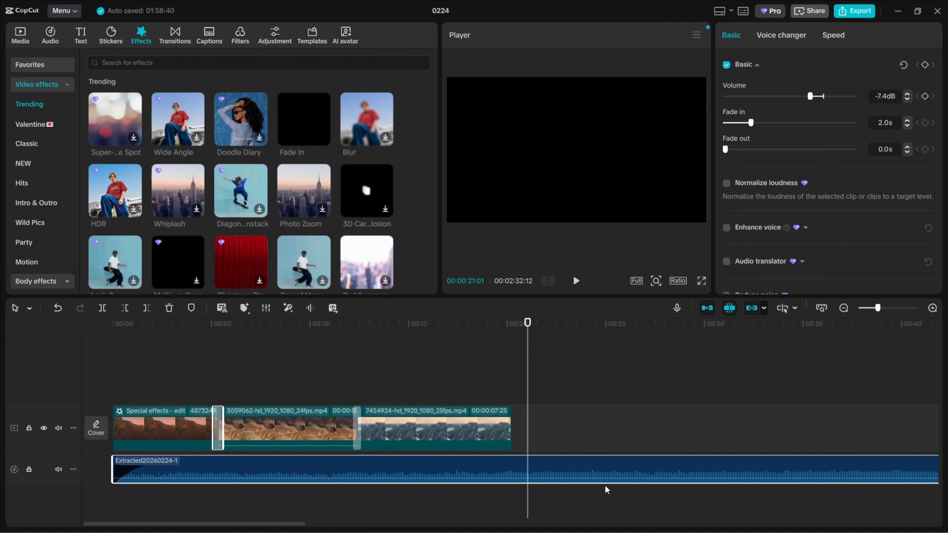
key("ctrl+b")
left_click(575, 414)
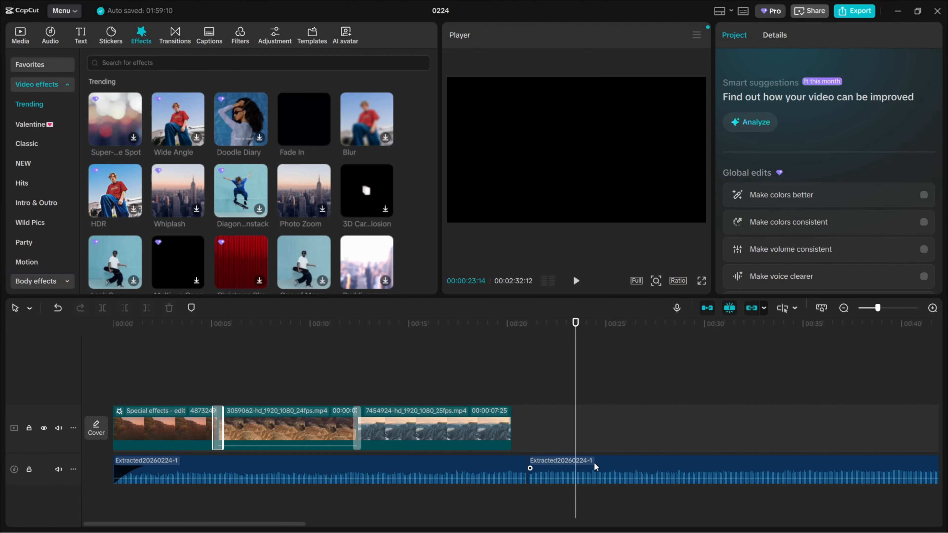
left_click(595, 467)
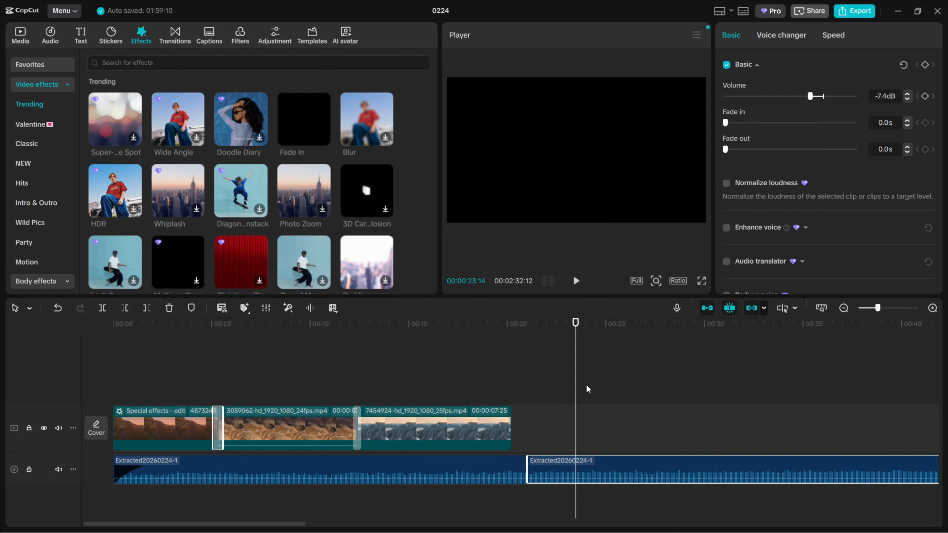
key("Delete")
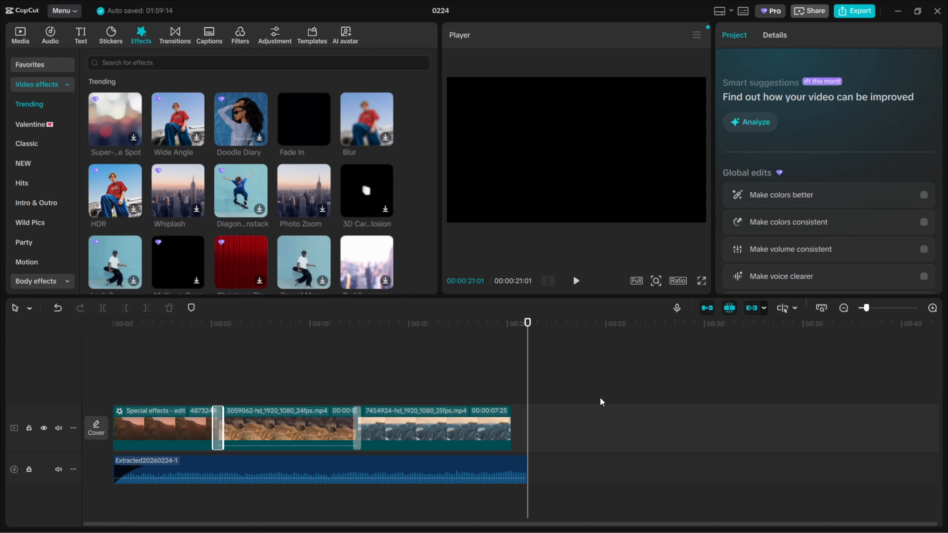
Step: Set the music track's fade-out to 4 s and play the end of the video to check it
left_click_drag(521, 326, 483, 324)
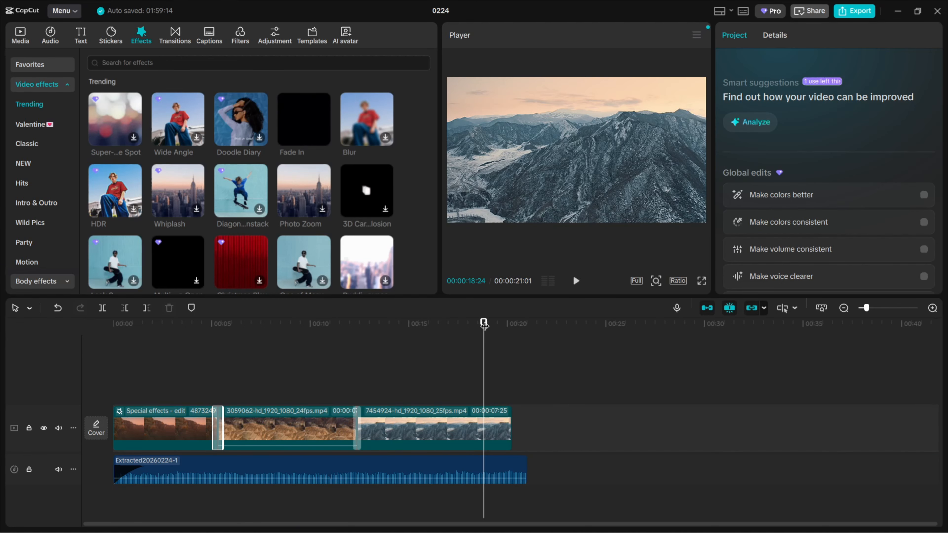
left_click(512, 457)
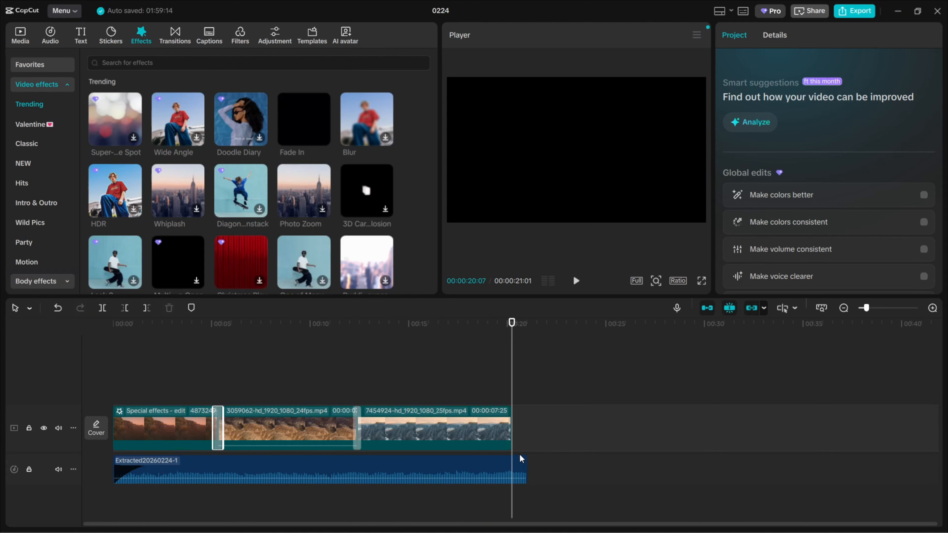
left_click(492, 469)
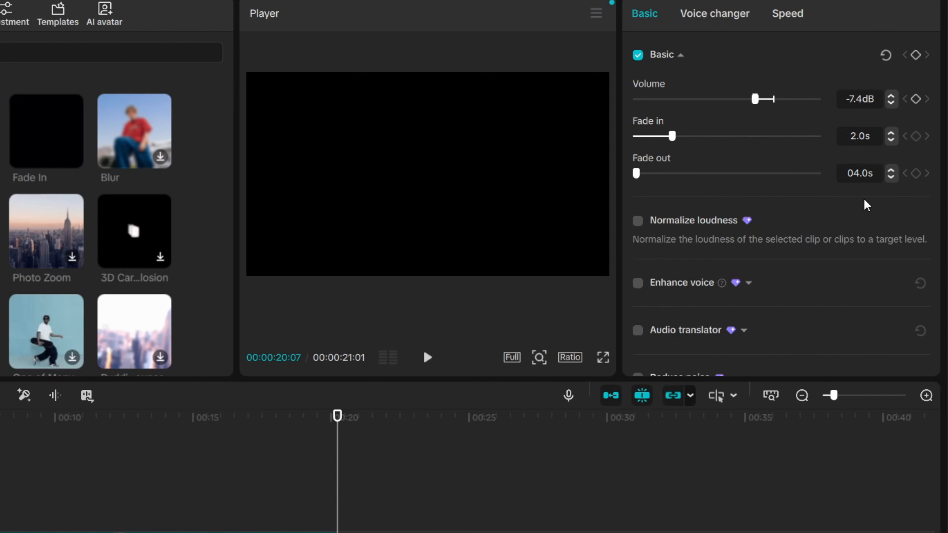
key("Return")
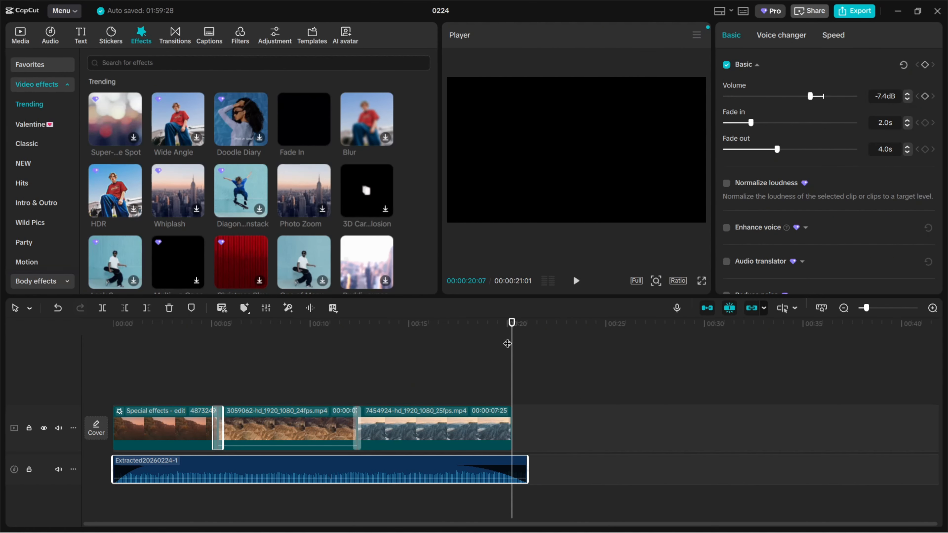
left_click_drag(339, 415, 256, 426)
key("space")
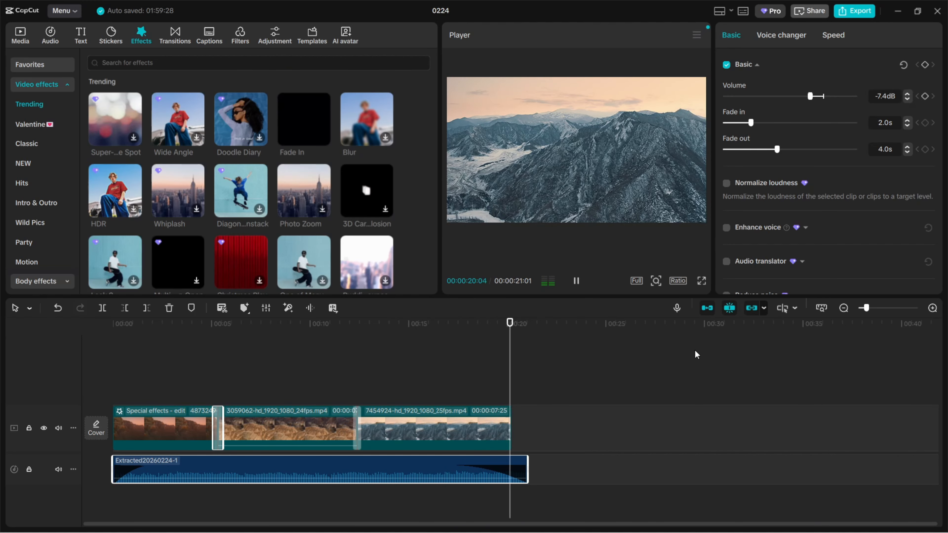
key("space")
Step: Extend the end of the music track to 00:00:22:05 and play the ending from about 00:00:18:00
left_click_drag(528, 469, 551, 468)
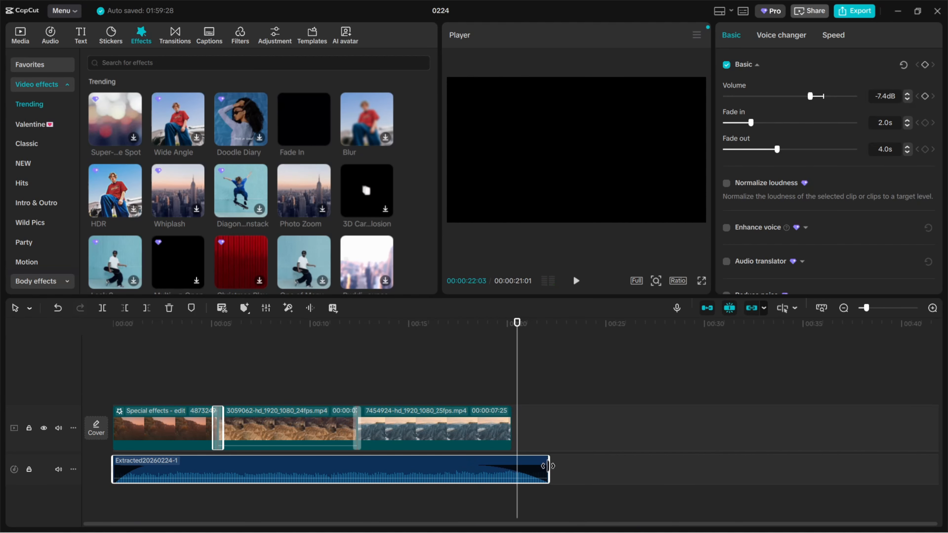
left_click(515, 323)
left_click_drag(516, 323, 470, 324)
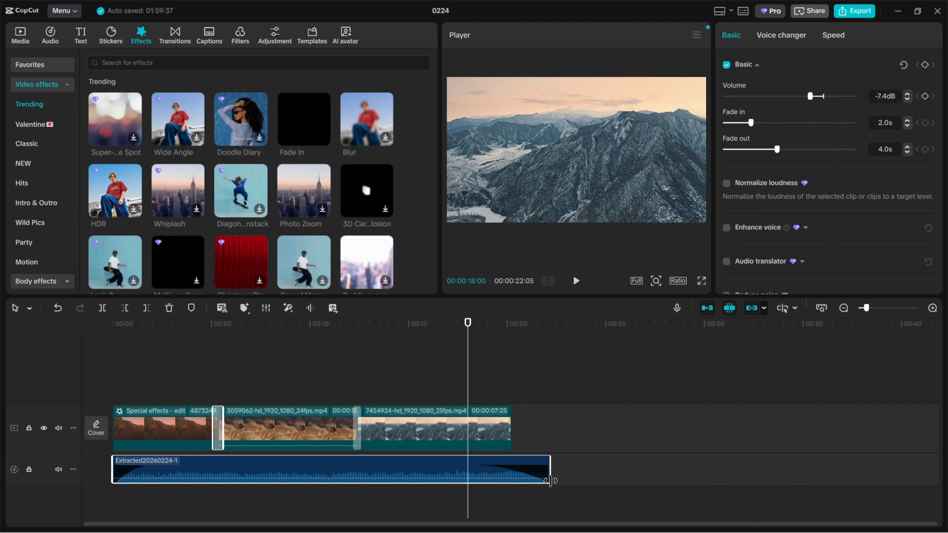
key("space")
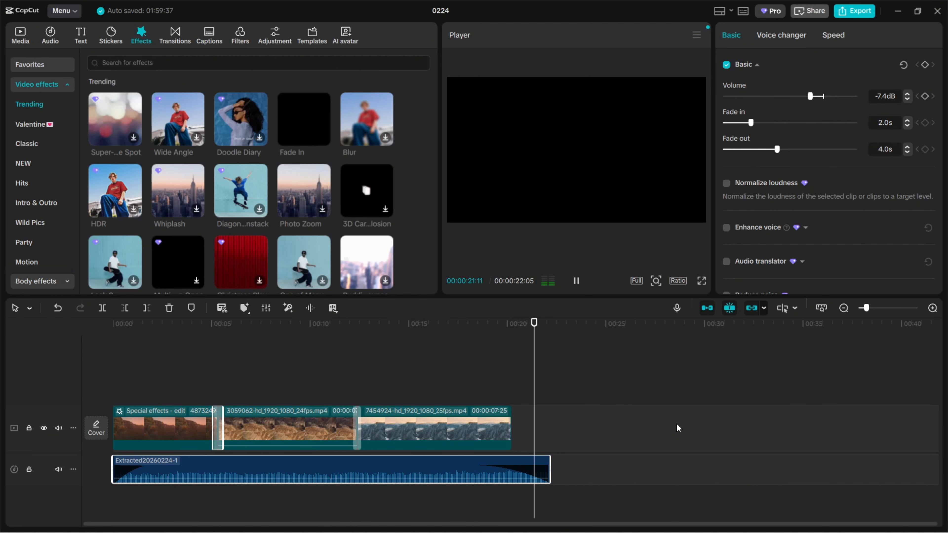
Step: Search the video effects for "Fade out" and apply the Fade Out effect to the 7454924 clip
left_click_drag(523, 324, 347, 324)
scroll(425, 239, "down", 3)
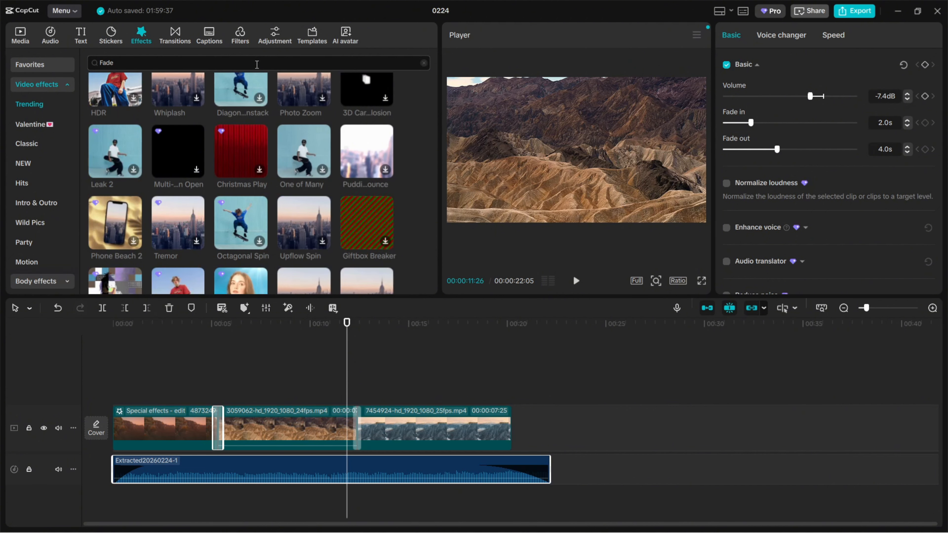
key("Return")
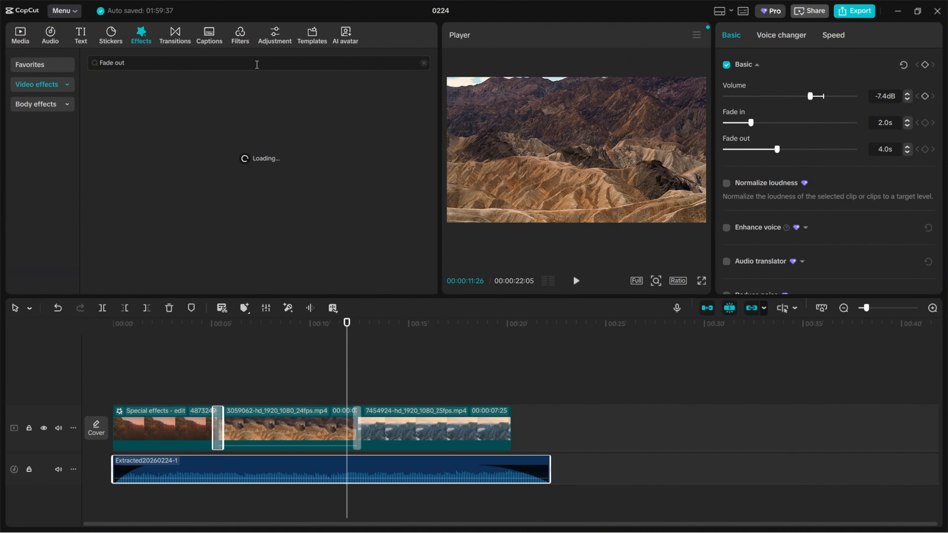
left_click_drag(482, 332, 470, 440)
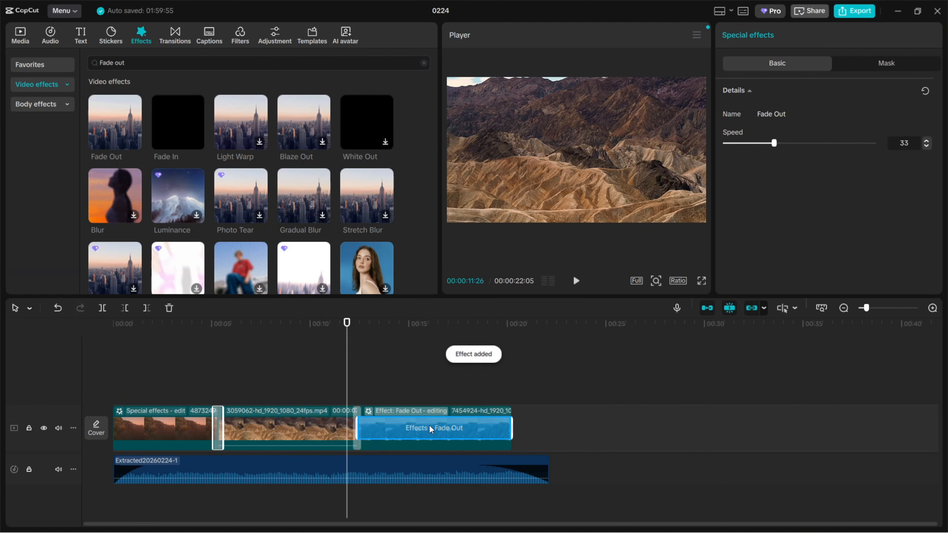
Step: Try Fade Out effect speeds of 15 and 71, playing the last clip to compare them
left_click(778, 144)
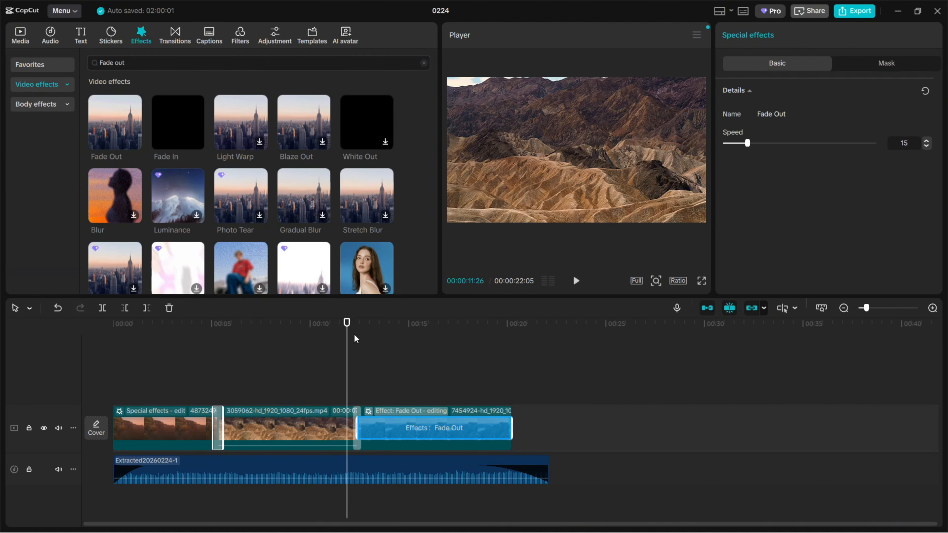
key("space")
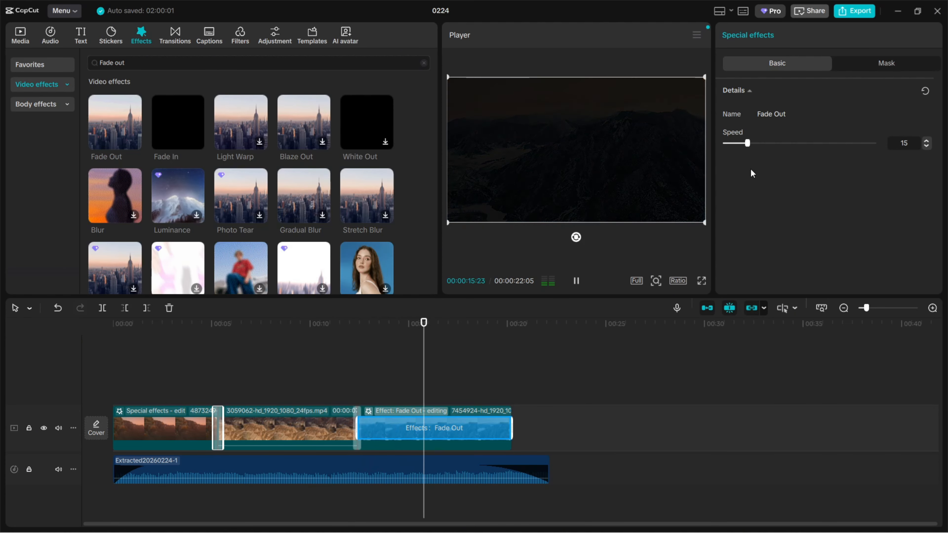
key("space")
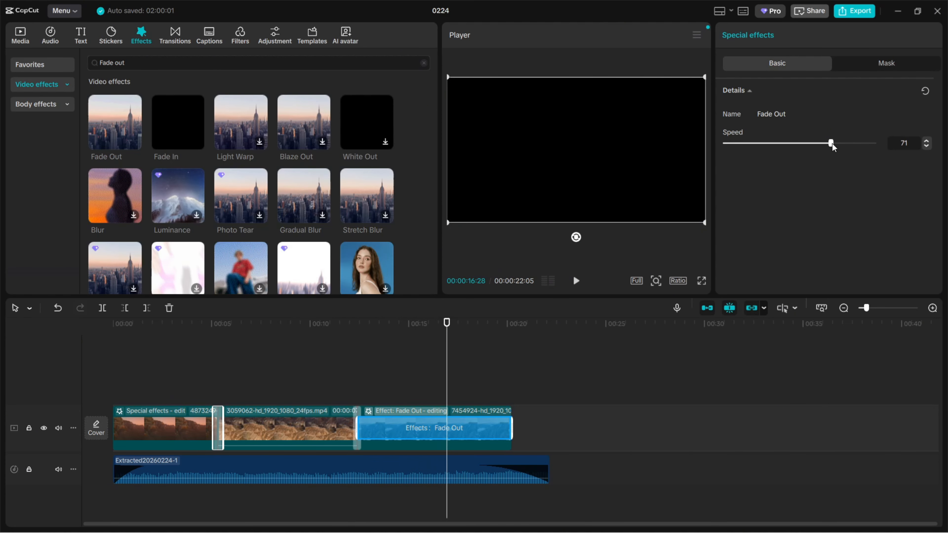
key("space")
left_click_drag(464, 324, 361, 326)
key("space")
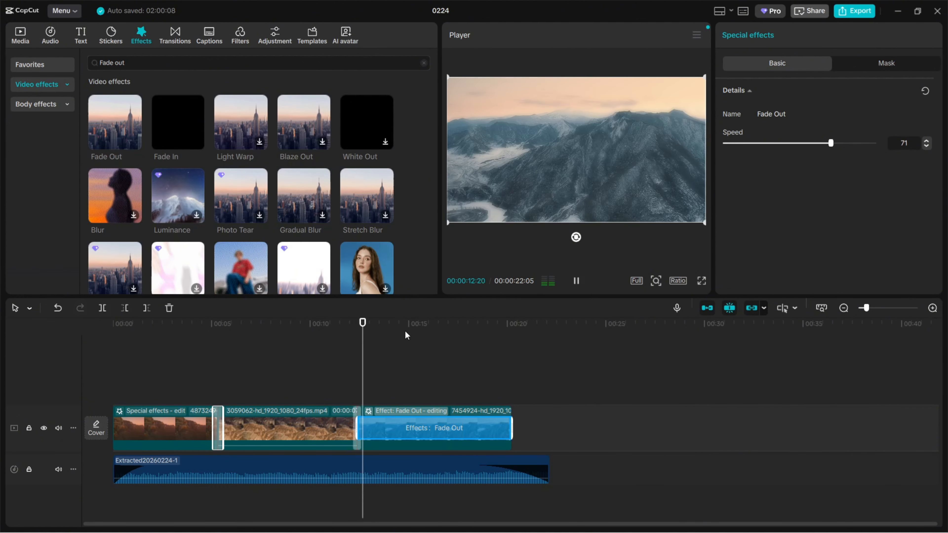
Step: Trim the start of the Fade Out effect to about 17 s and play the last clip through it
left_click_drag(357, 428, 453, 427)
key("space")
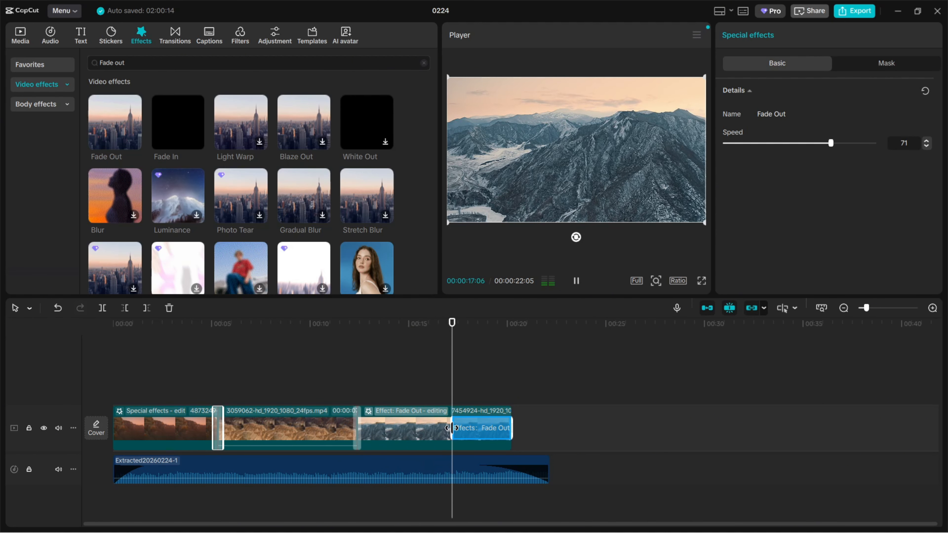
key("space")
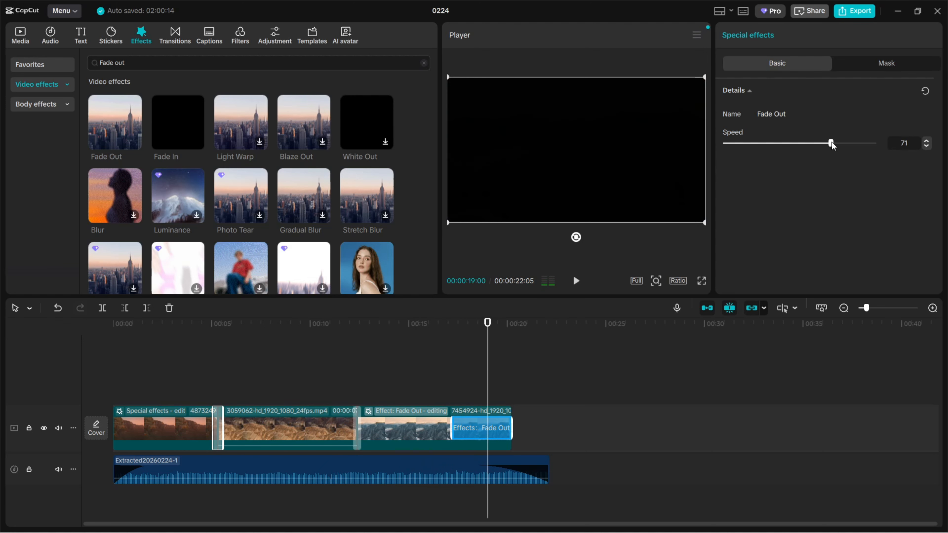
Step: Try a Fade Out effect speed of 13 and play the ending of the video
left_click_drag(830, 143, 744, 143)
left_click_drag(487, 324, 449, 324)
key("space")
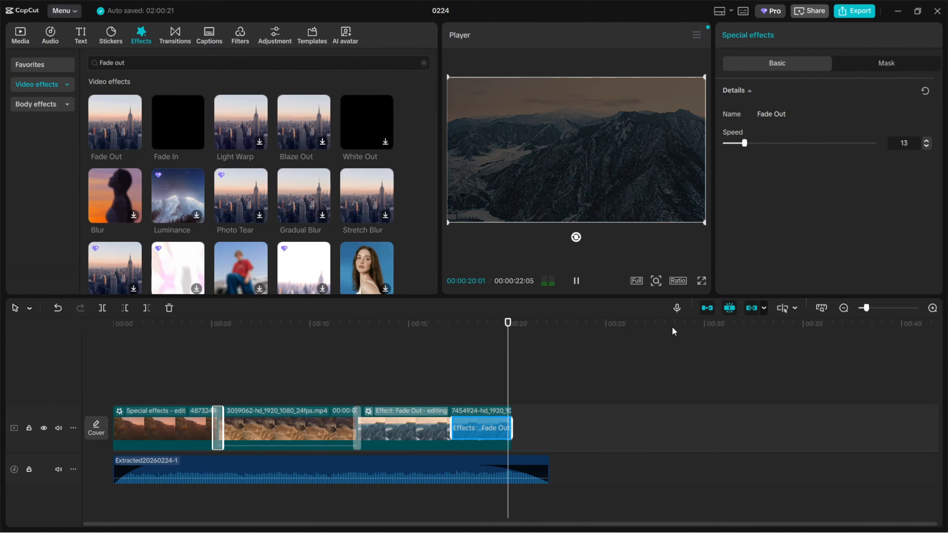
key("space")
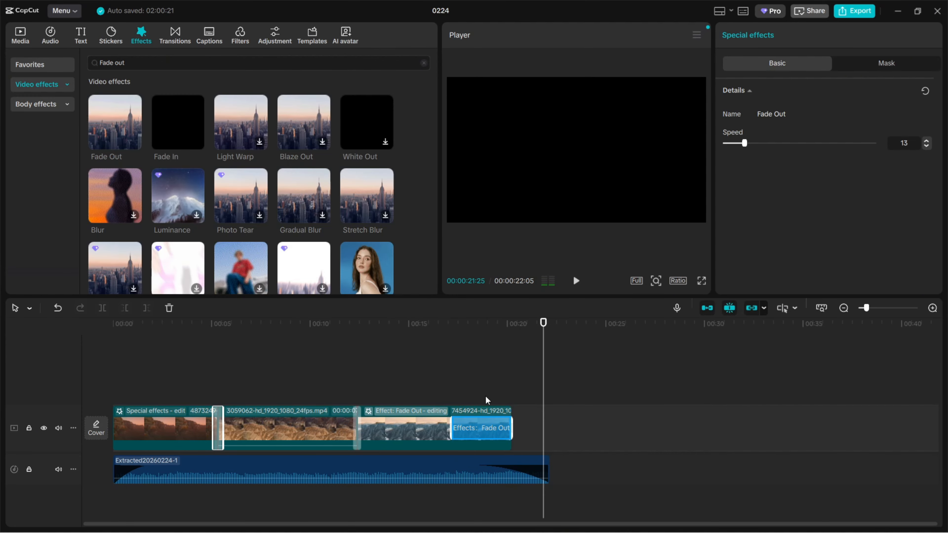
Step: Trim the Fade Out effect's start slightly later, set its speed to 11 and play the ending
left_click_drag(451, 434, 454, 434)
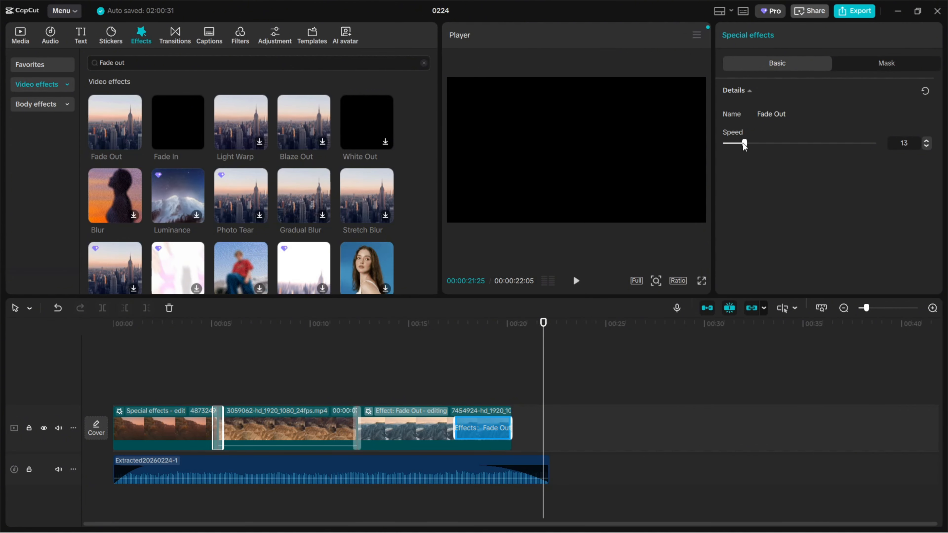
left_click_drag(458, 331, 432, 332)
key("space")
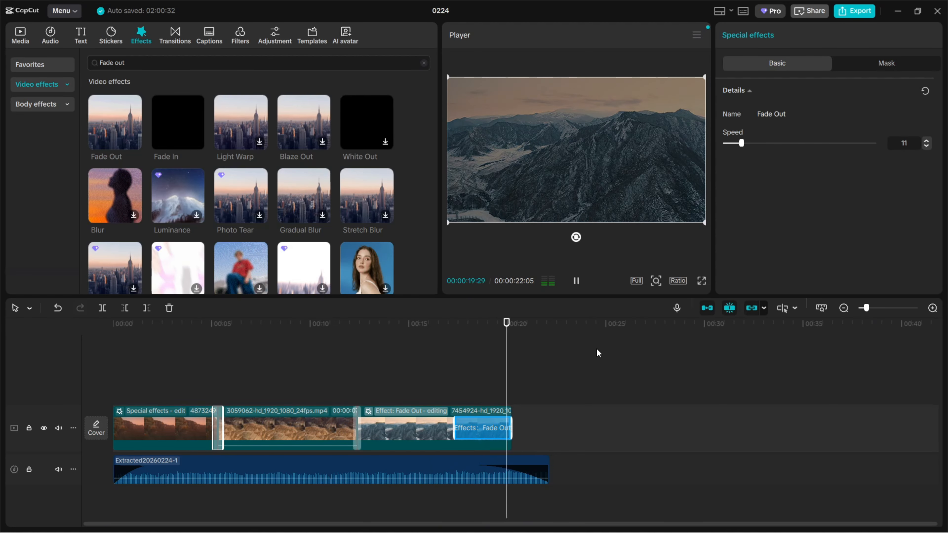
Step: Replace the last clip's Fade Out effect with a new Fade Out at the very end of the lengthened clip
key("space")
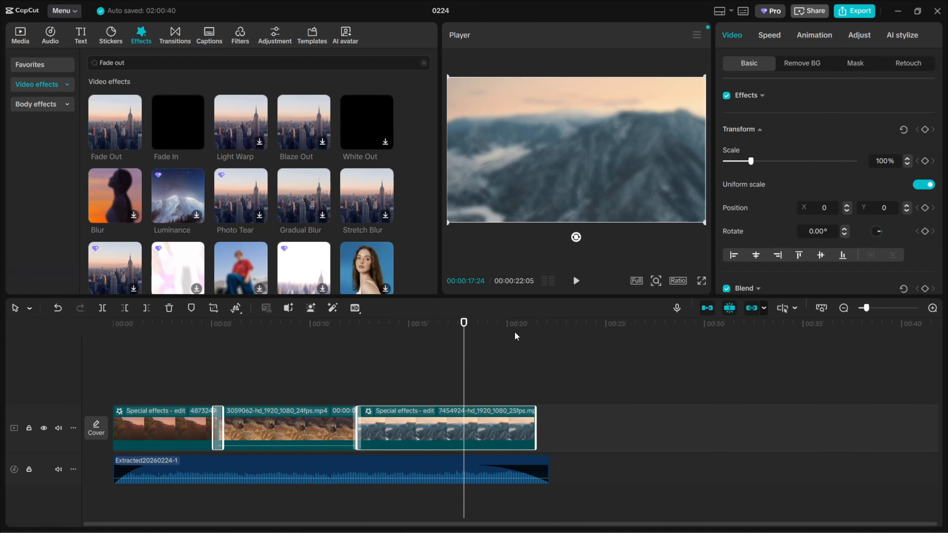
key("space")
left_click_drag(126, 118, 491, 438)
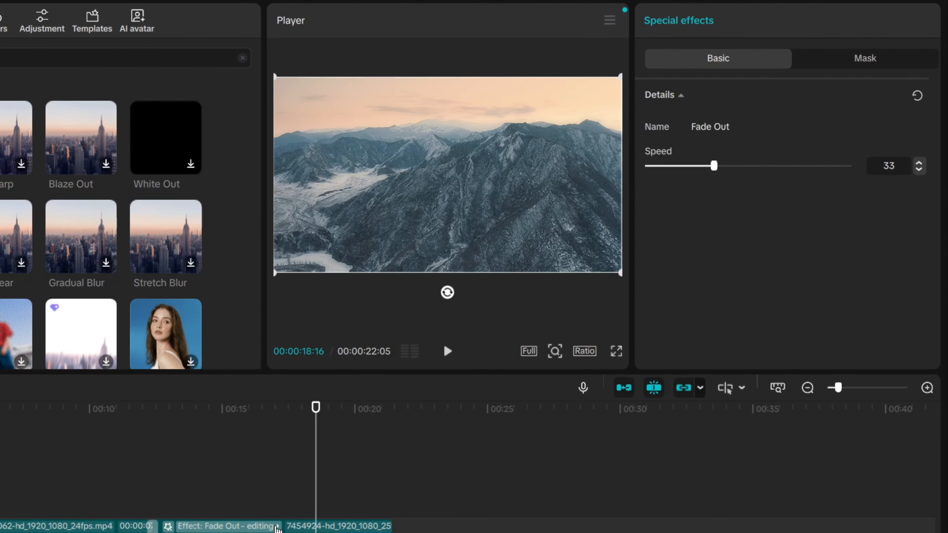
left_click(277, 527)
left_click(414, 502)
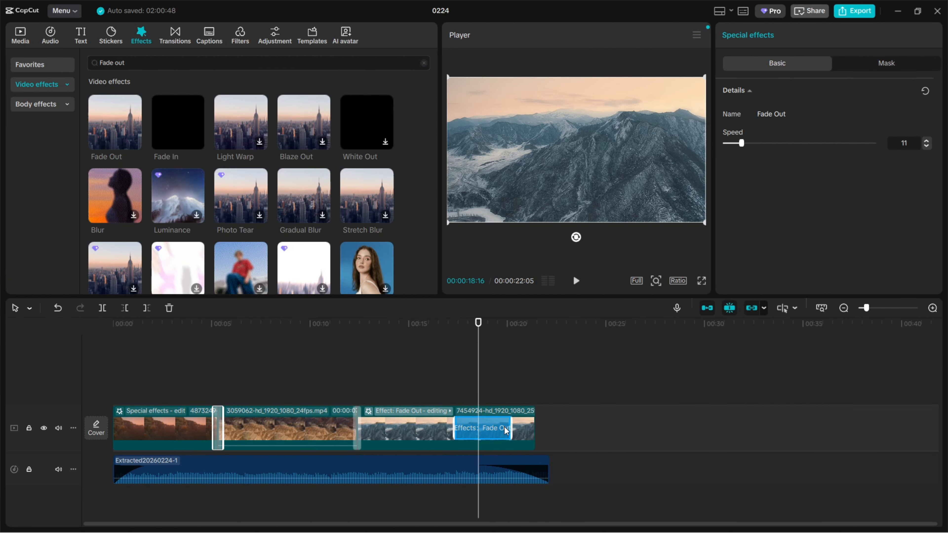
key("Delete")
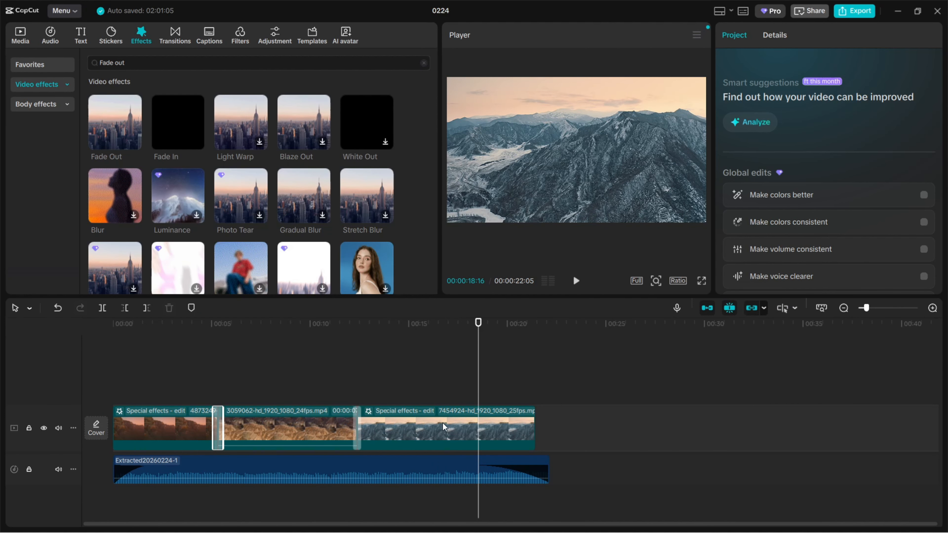
Step: Try Fade Out effect speeds of 5, 71 and 56, playing the ending to compare them
left_click(430, 412)
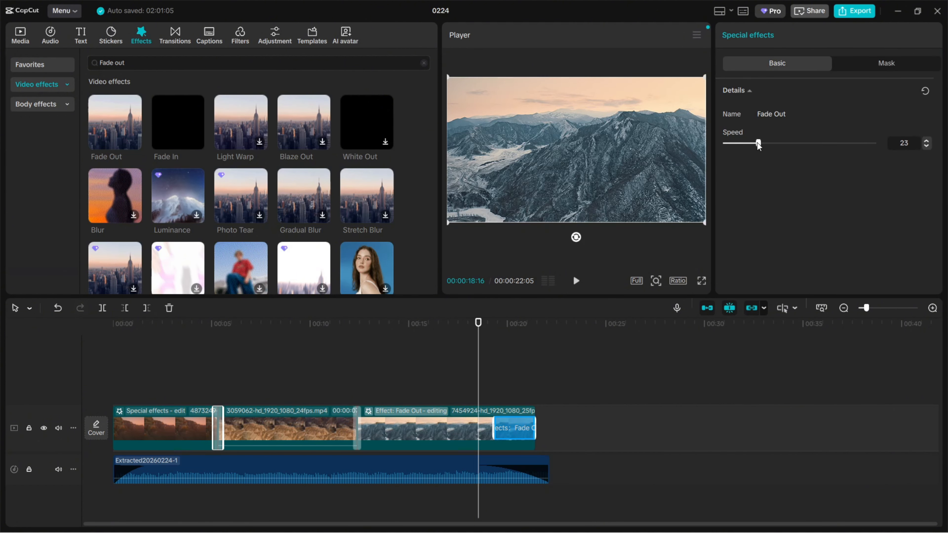
left_click_drag(738, 143, 732, 143)
left_click(575, 281)
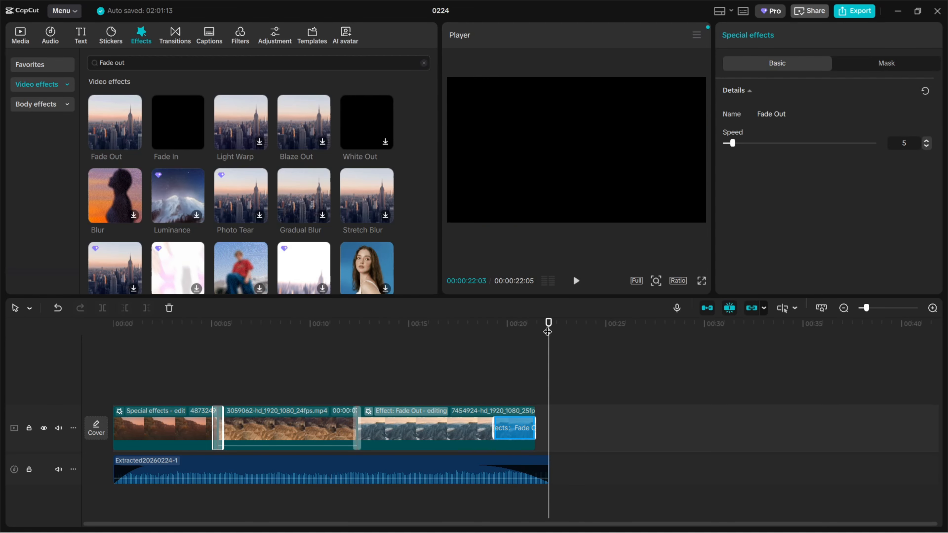
left_click(488, 326)
key("space")
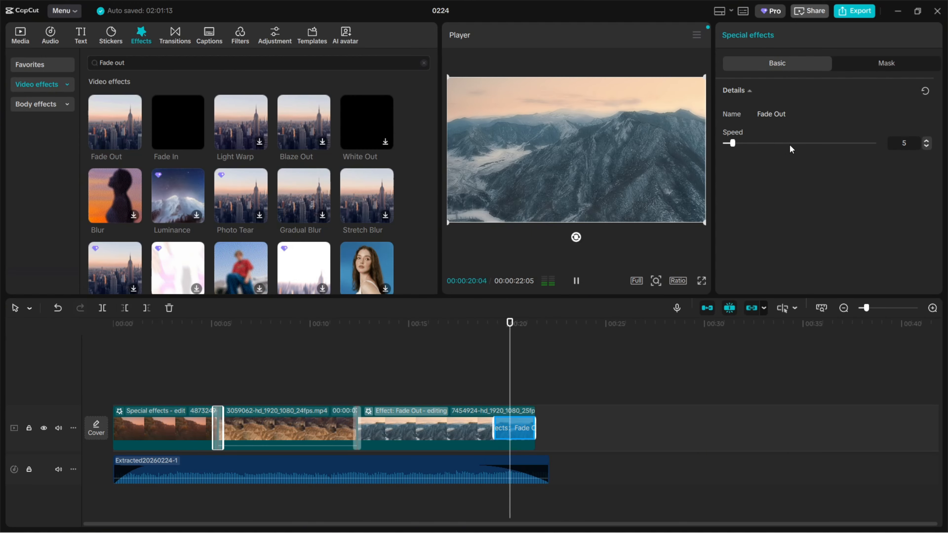
left_click(830, 143)
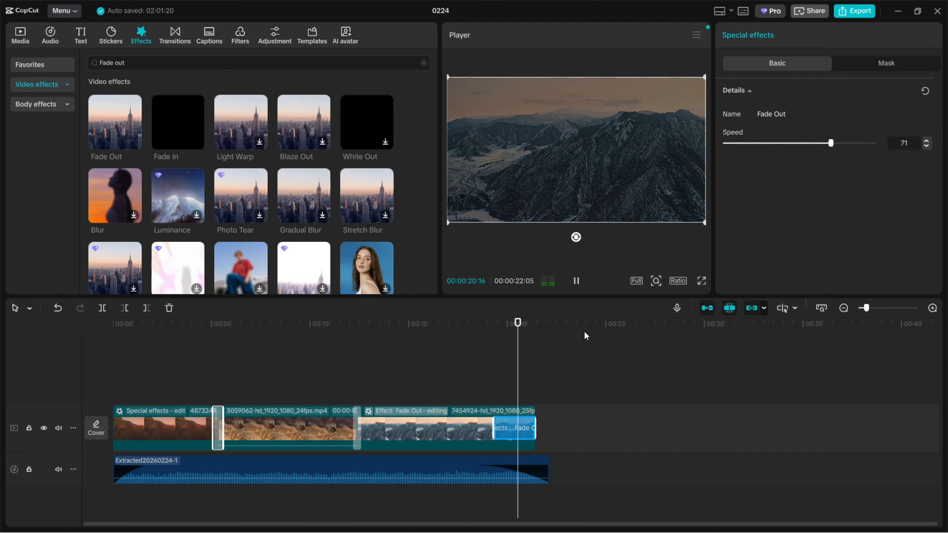
left_click(808, 143)
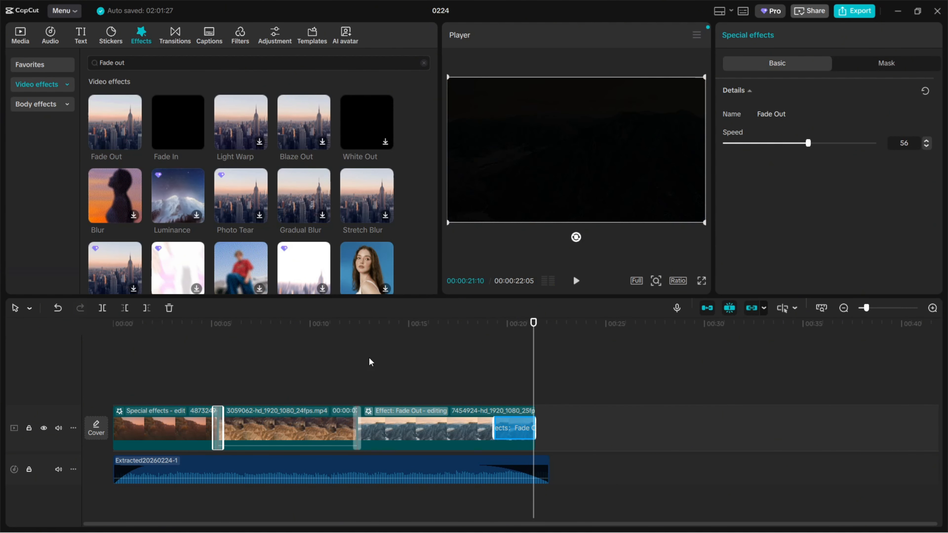
Step: Trim the end of the Fade In effect on the first clip to about 2.3 s
left_click(135, 431)
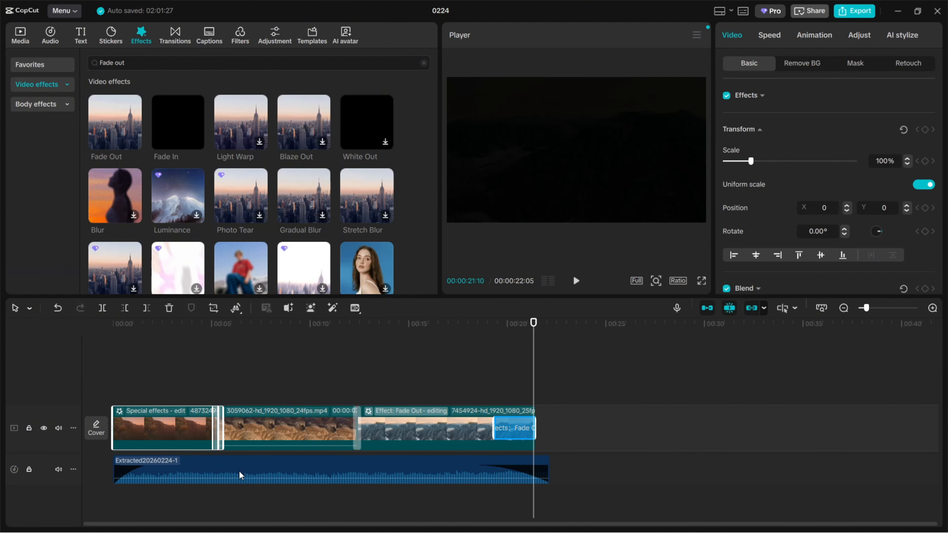
left_click(143, 414)
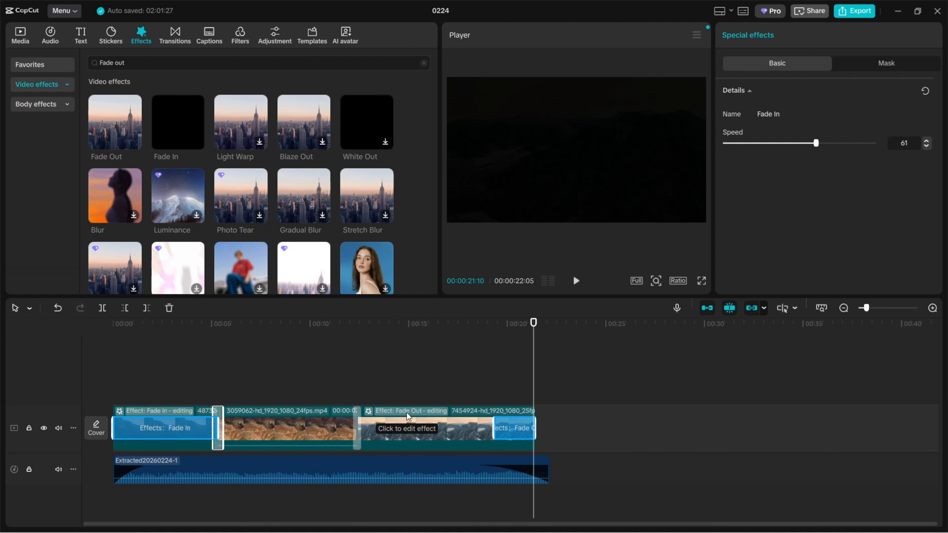
left_click(149, 411)
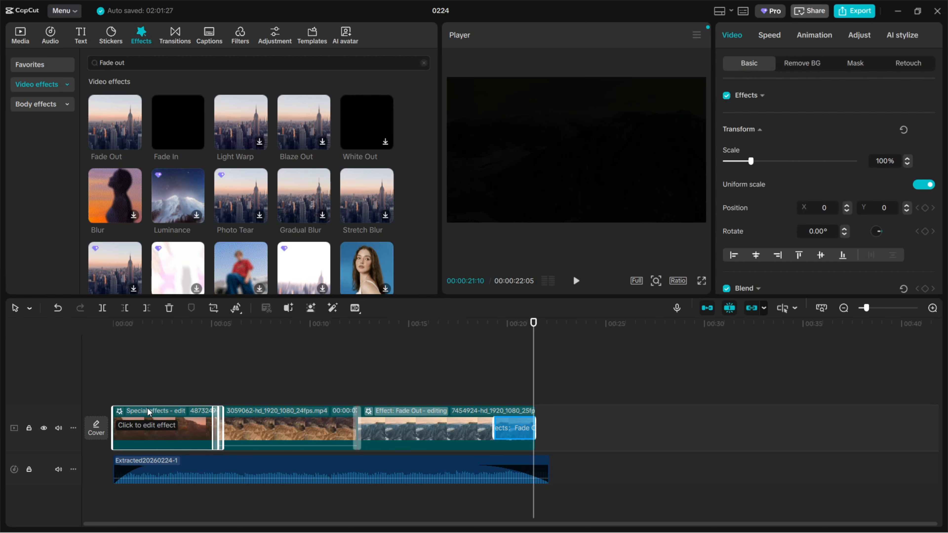
left_click(174, 415)
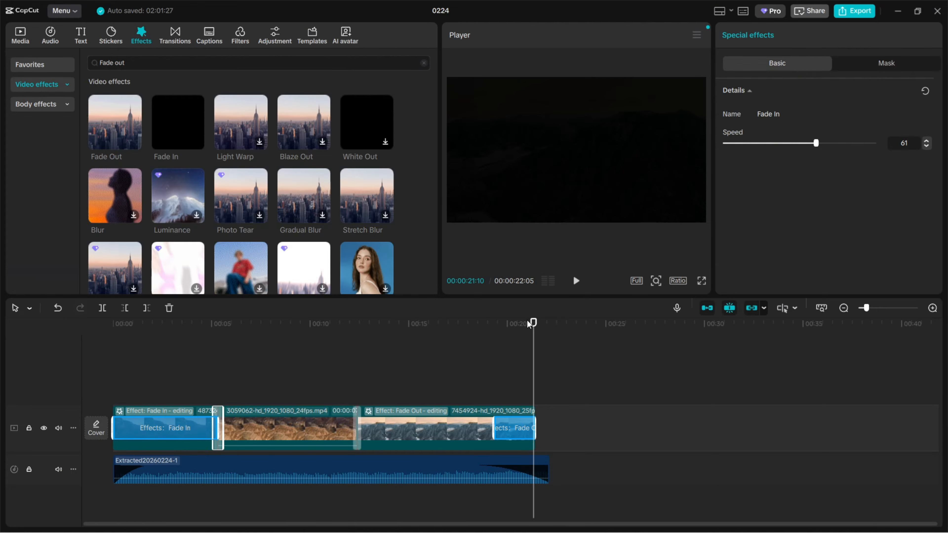
left_click_drag(533, 322, 218, 324)
left_click_drag(157, 347, 125, 351)
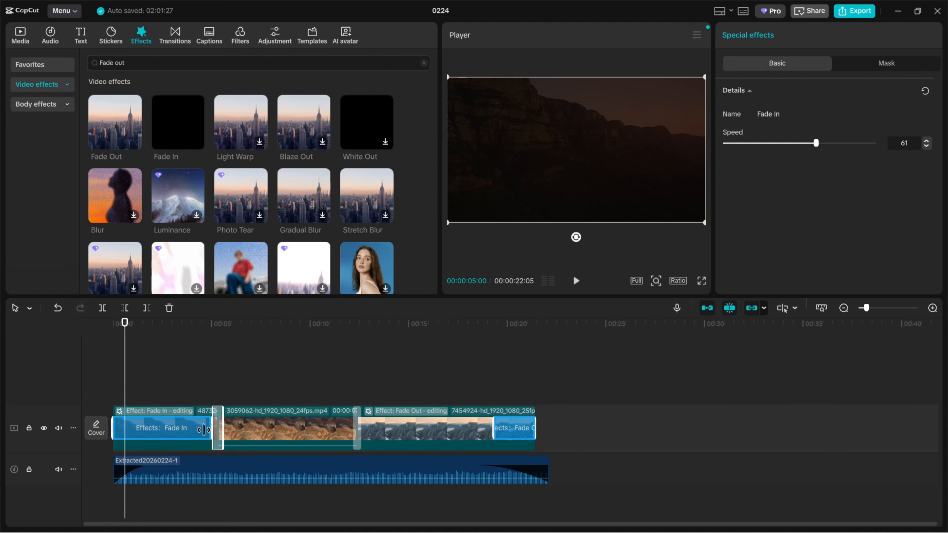
left_click_drag(218, 428, 159, 428)
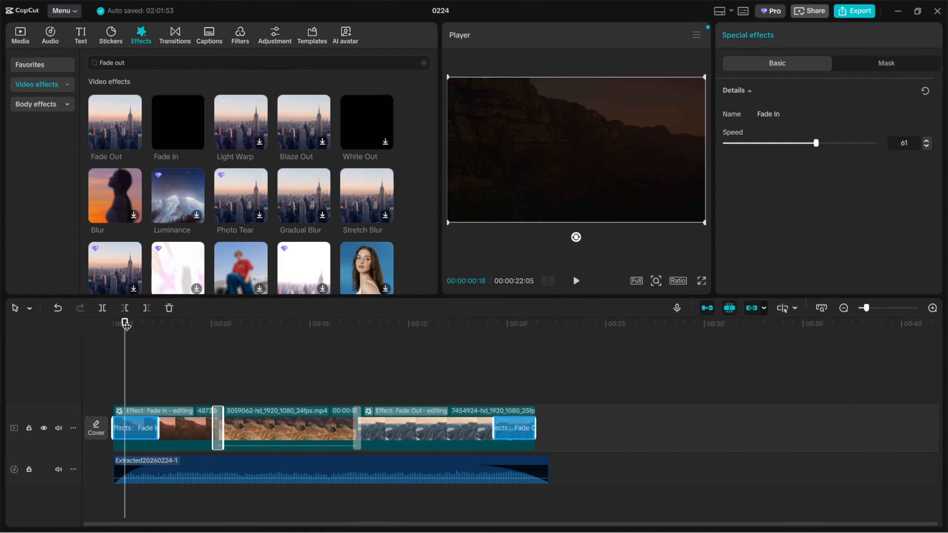
Step: Play the video from the start through the fade-in and first transition, then return the playhead to the beginning
left_click_drag(124, 322, 113, 323)
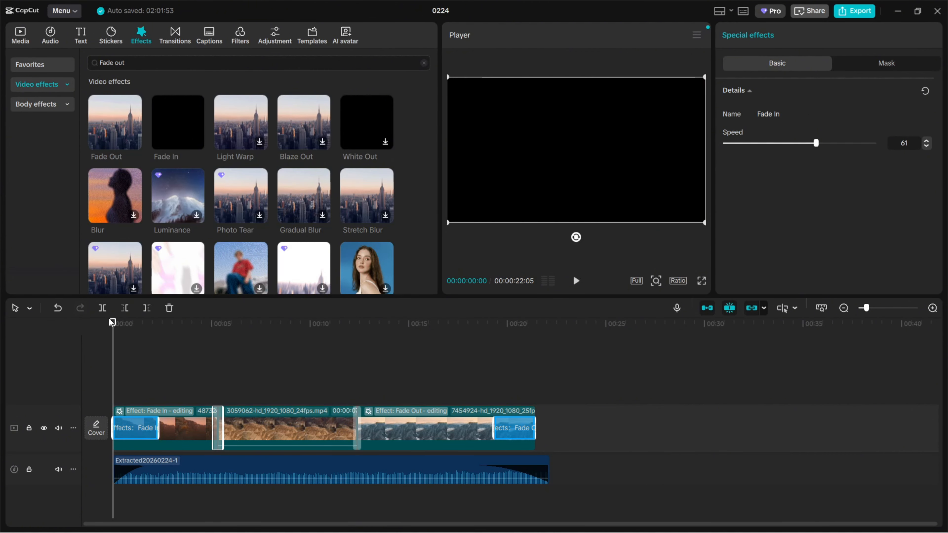
key("space")
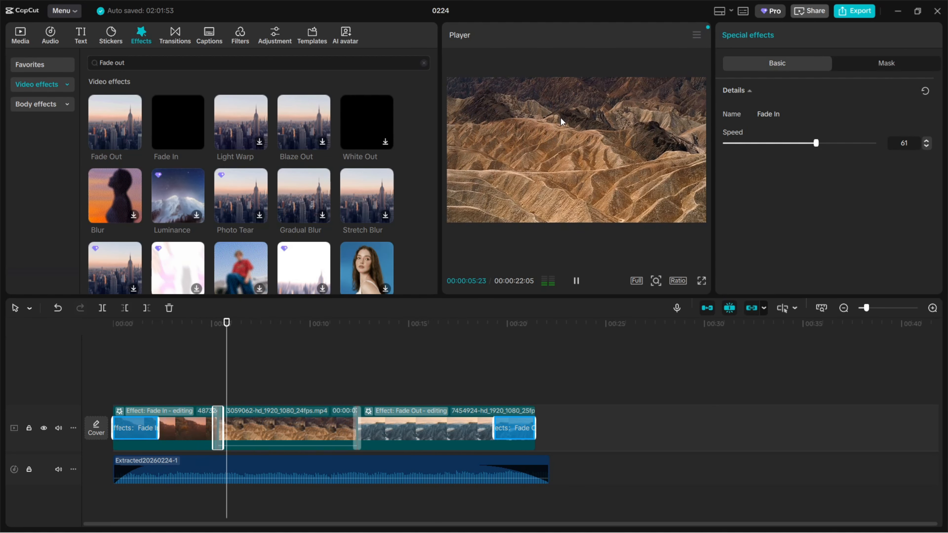
key("space")
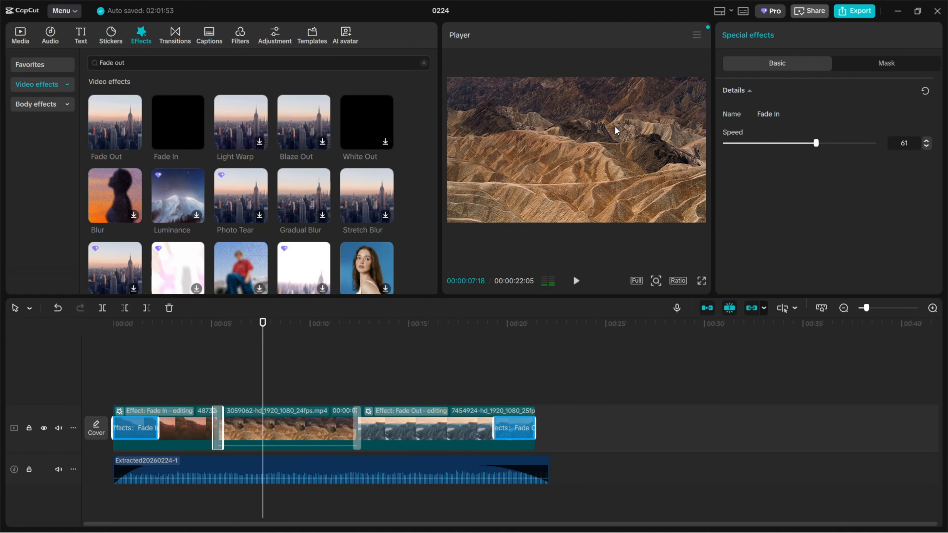
left_click(636, 281)
left_click_drag(262, 335, 108, 343)
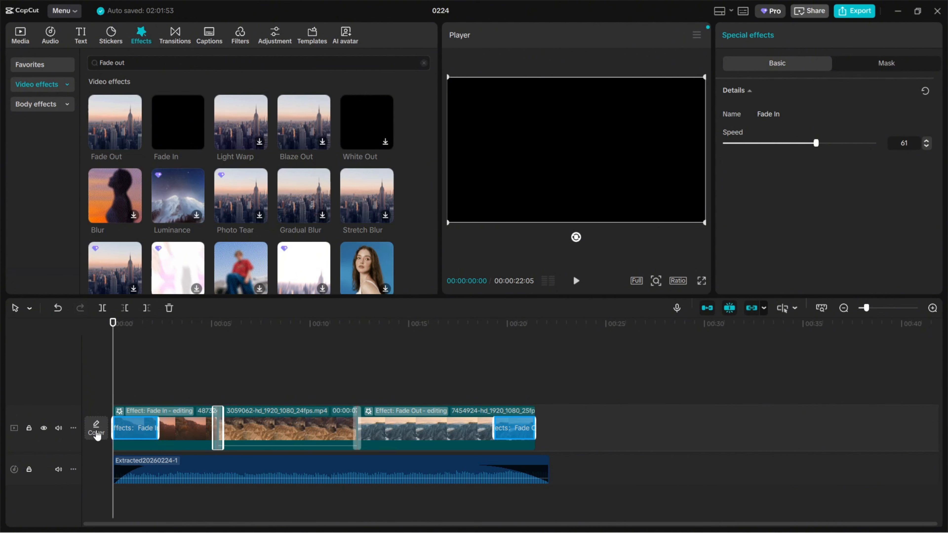
Step: Choose a frame of the first clip's cliffs as the video cover and move the playhead to 00:00:01:24
left_click(97, 433)
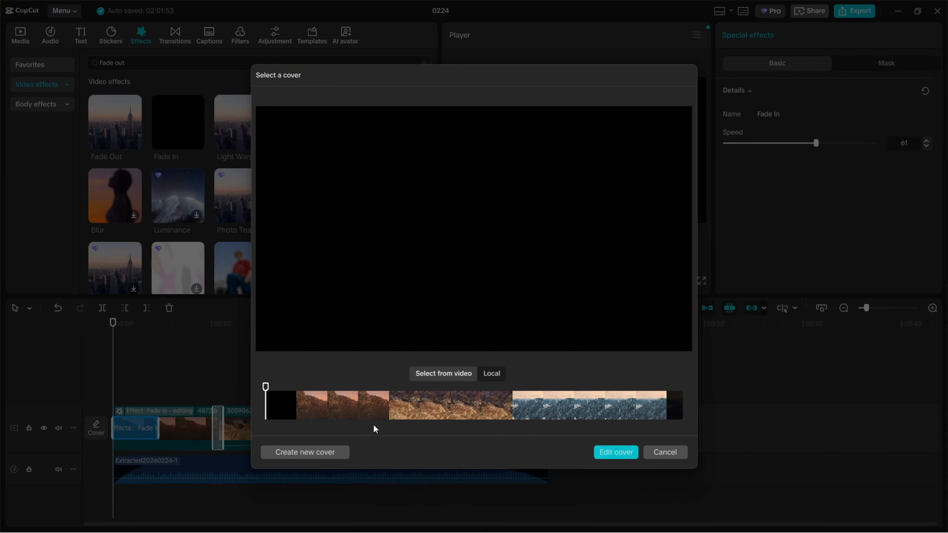
left_click(369, 413)
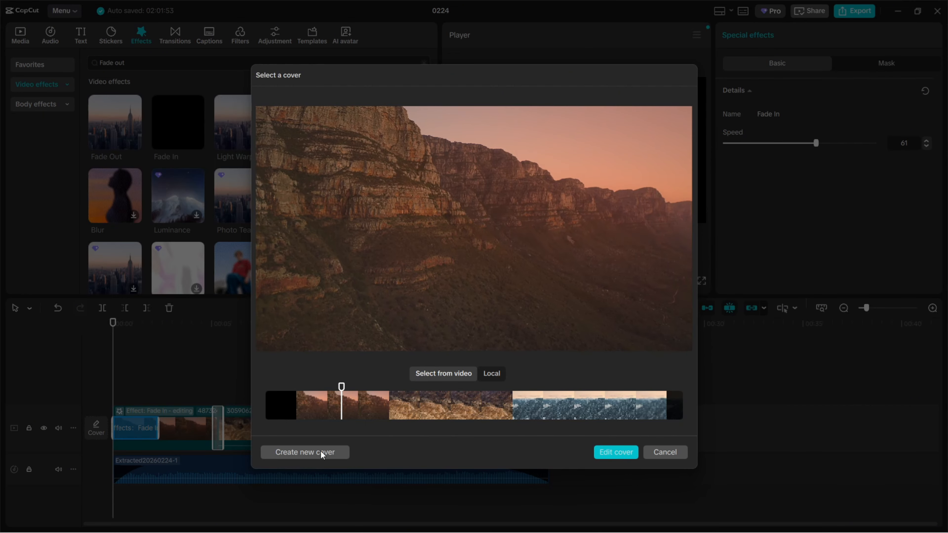
left_click(624, 452)
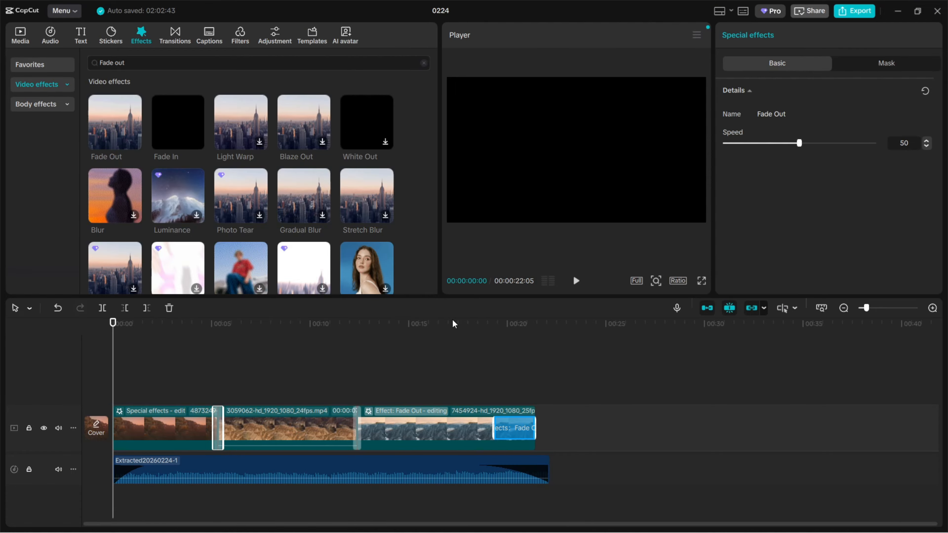
left_click(646, 374)
left_click_drag(550, 324, 148, 324)
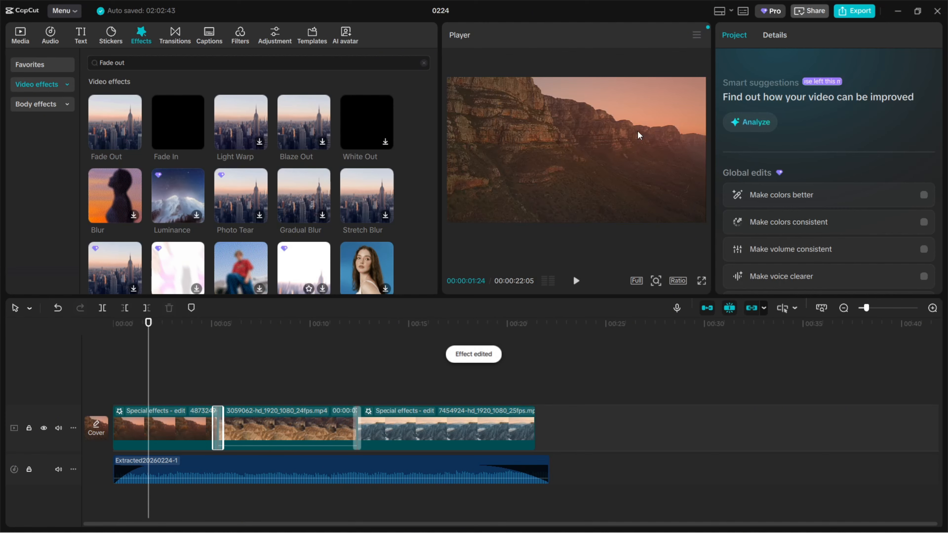
left_click(858, 13)
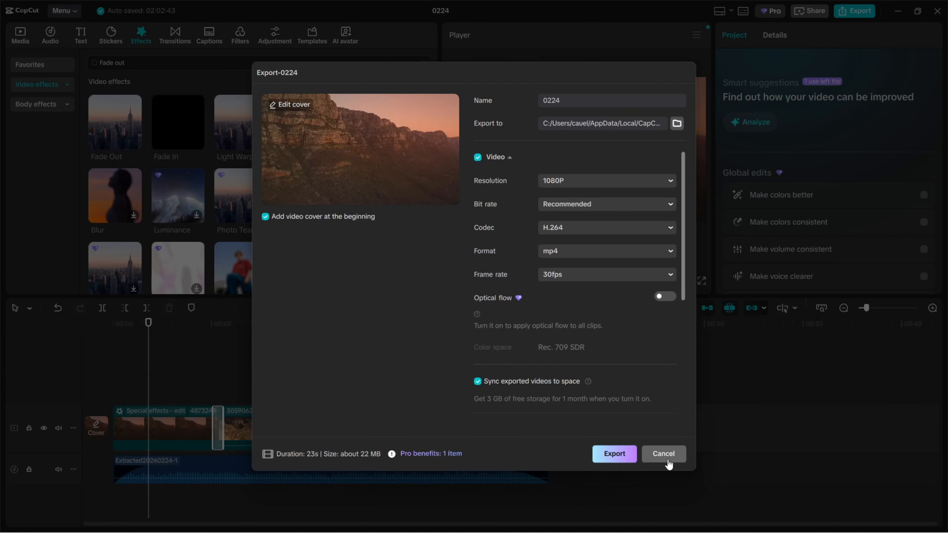
left_click(664, 454)
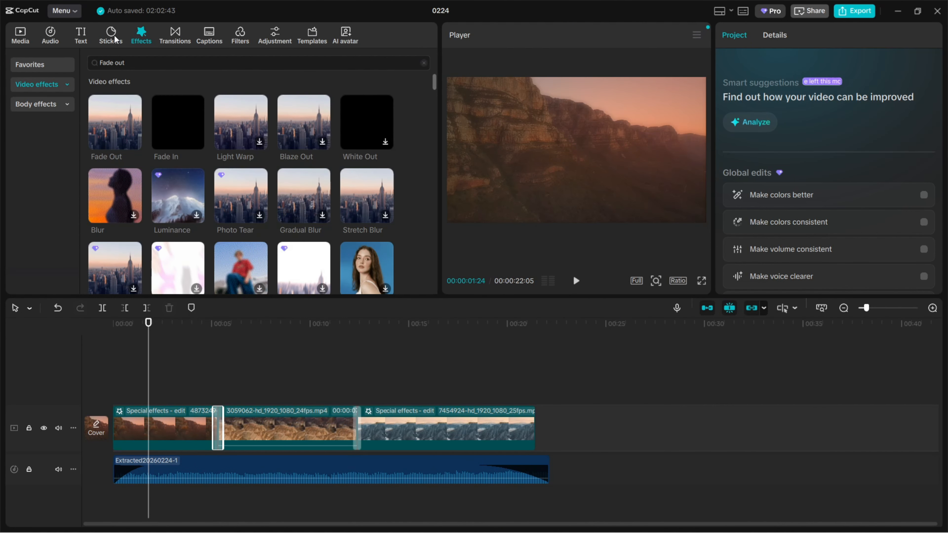
left_click(52, 36)
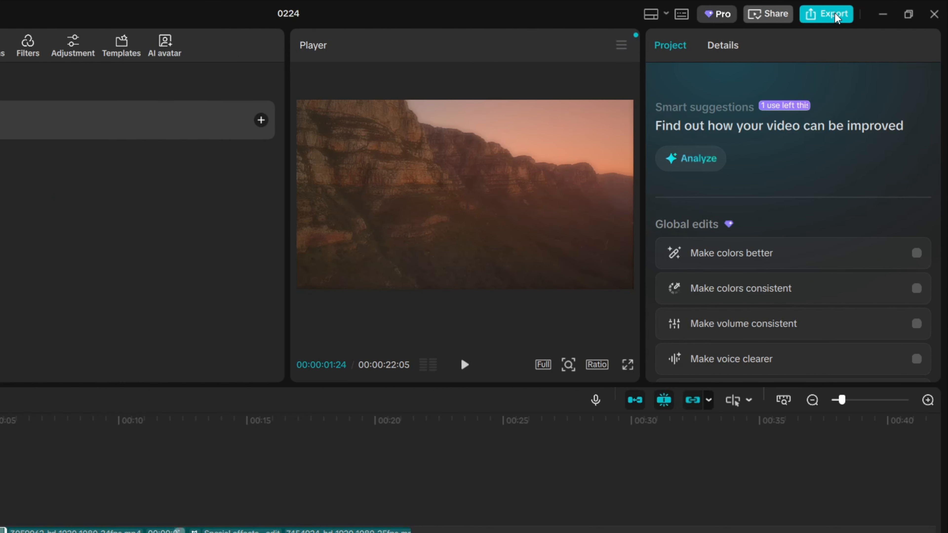
Step: Open the export settings and review the resolution, bit rate, codec, format, frame rate, audio and GIF options
left_click(863, 13)
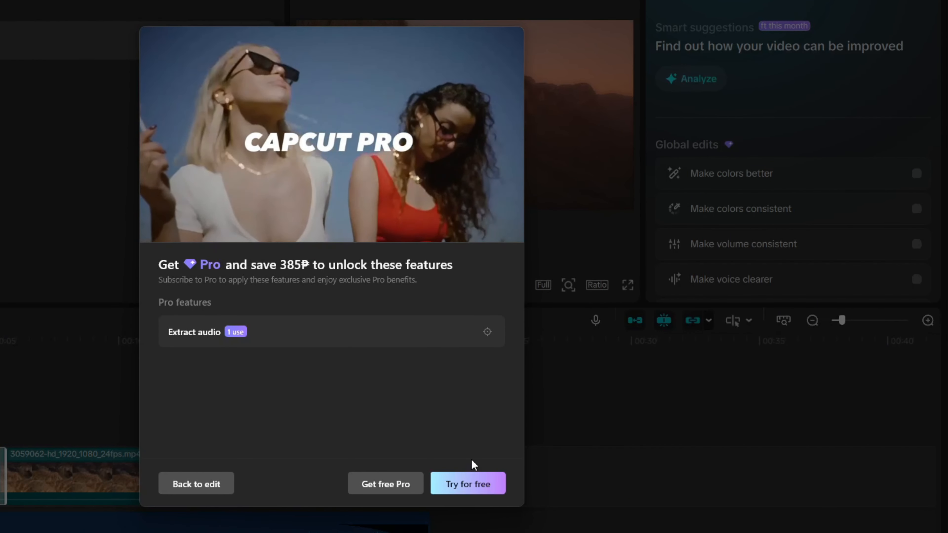
left_click(469, 493)
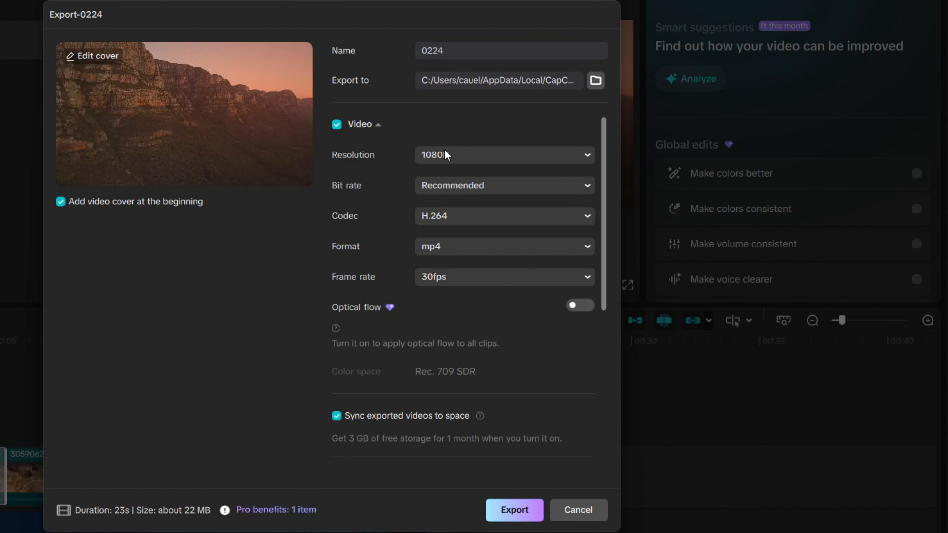
scroll(394, 226, "down", 2)
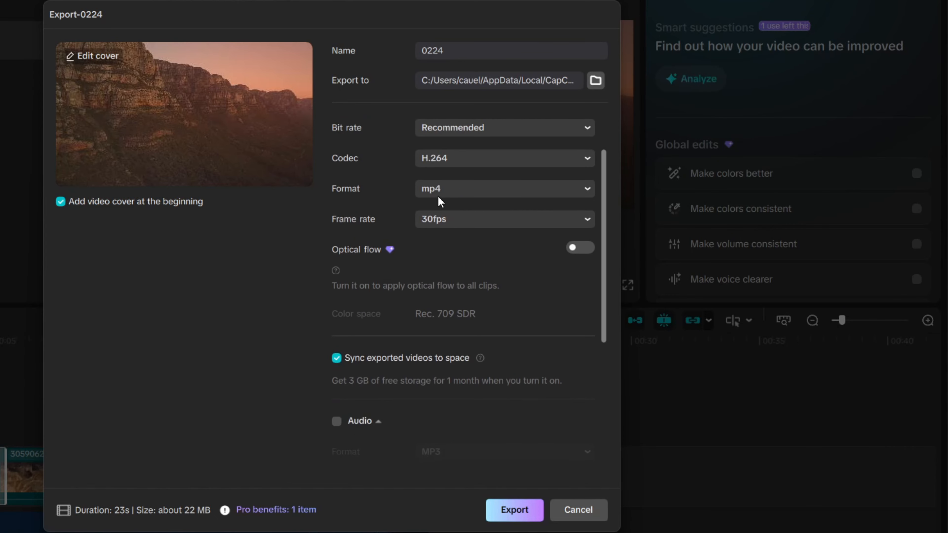
scroll(390, 197, "down", 2)
left_click(467, 162)
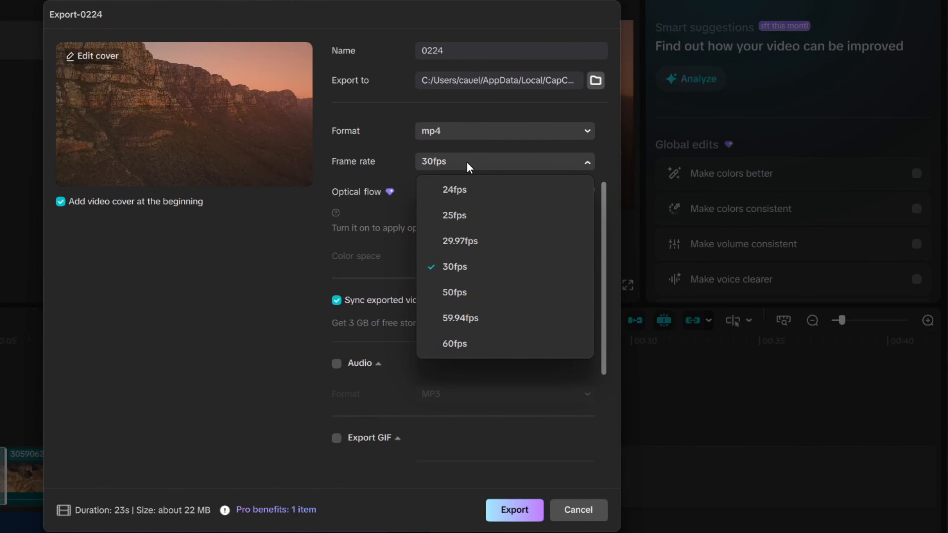
left_click(403, 170)
scroll(425, 188, "down", 2)
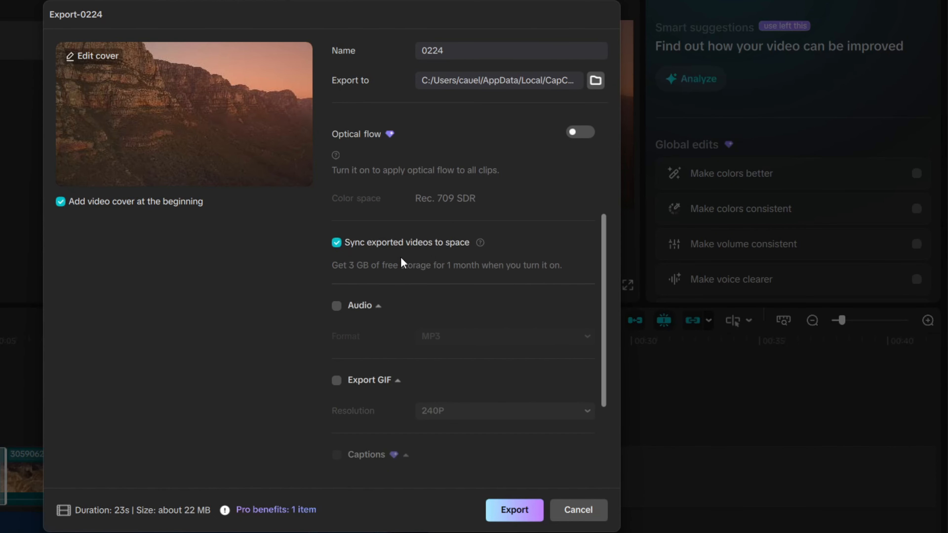
scroll(402, 267, "down", 2)
scroll(403, 266, "up", 5)
Step: Set the export location to the Desktop folder and name the exported video Sentimental Mountains
left_click(596, 80)
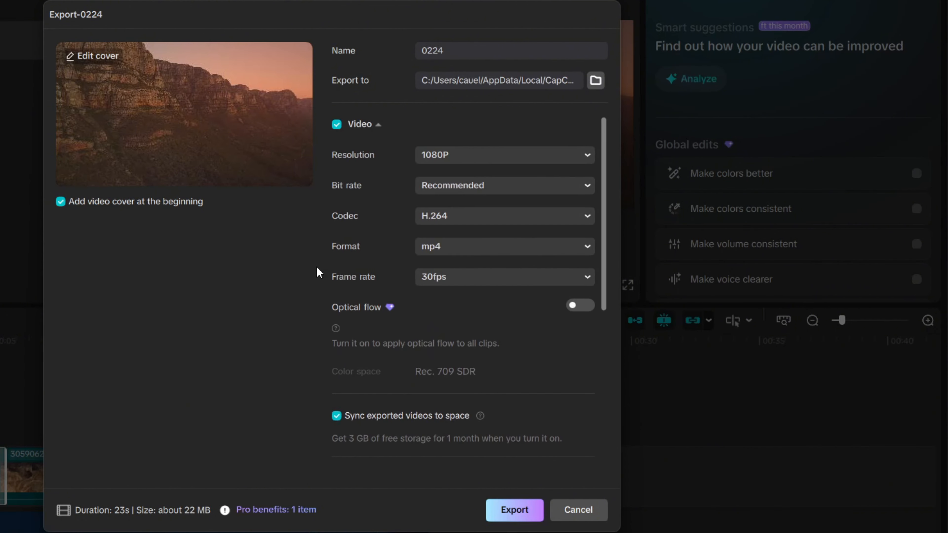
left_click(109, 161)
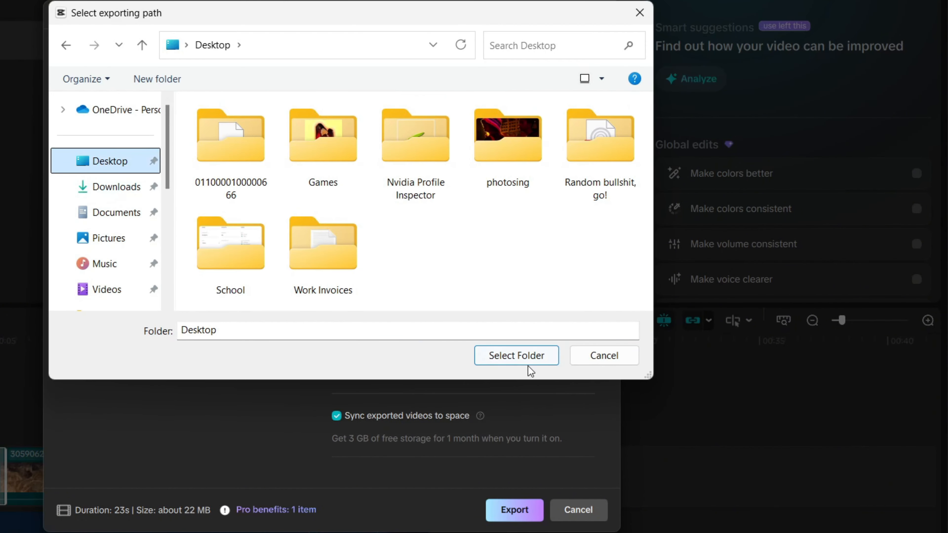
left_click(529, 364)
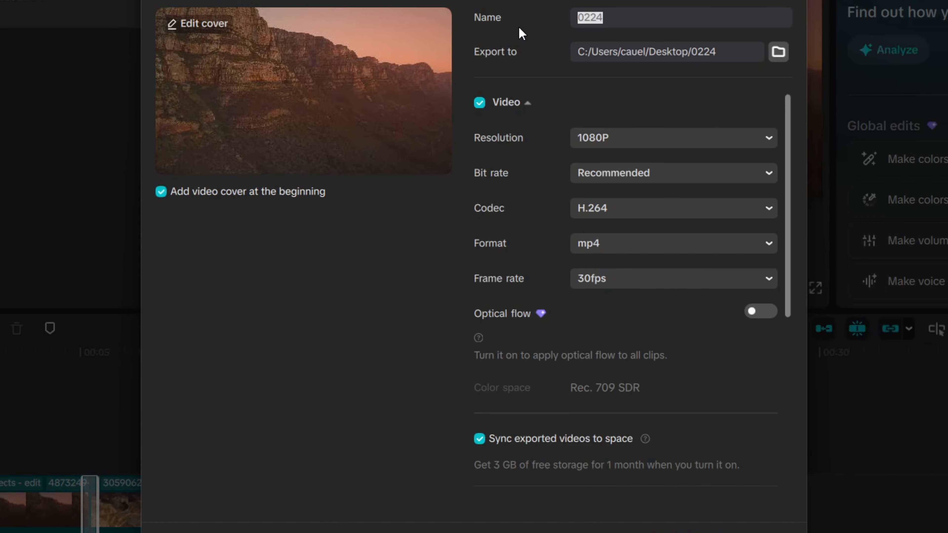
type("Sentimental Mountains")
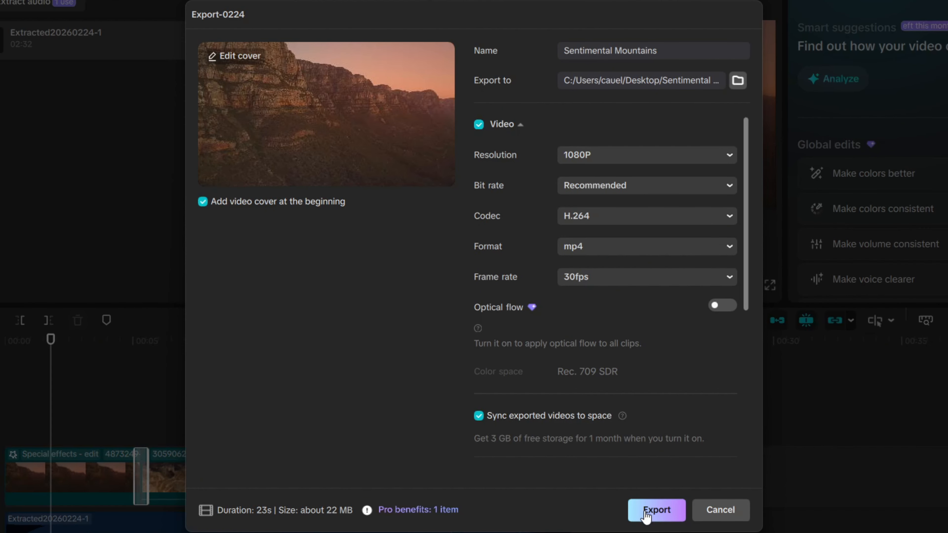
Step: Export the video with the current settings, review the TikTok sharing options, and close the export window without sharing
left_click(644, 516)
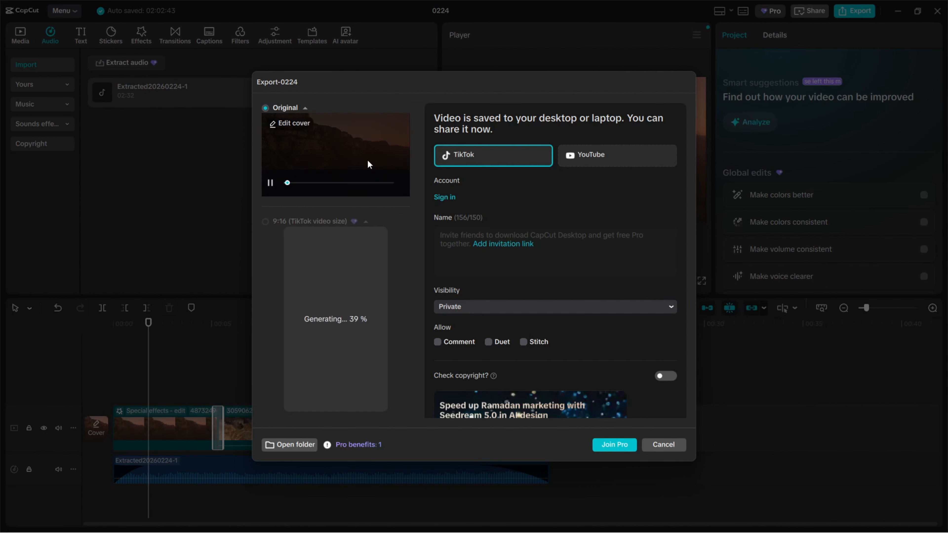
scroll(493, 226, "down", 1)
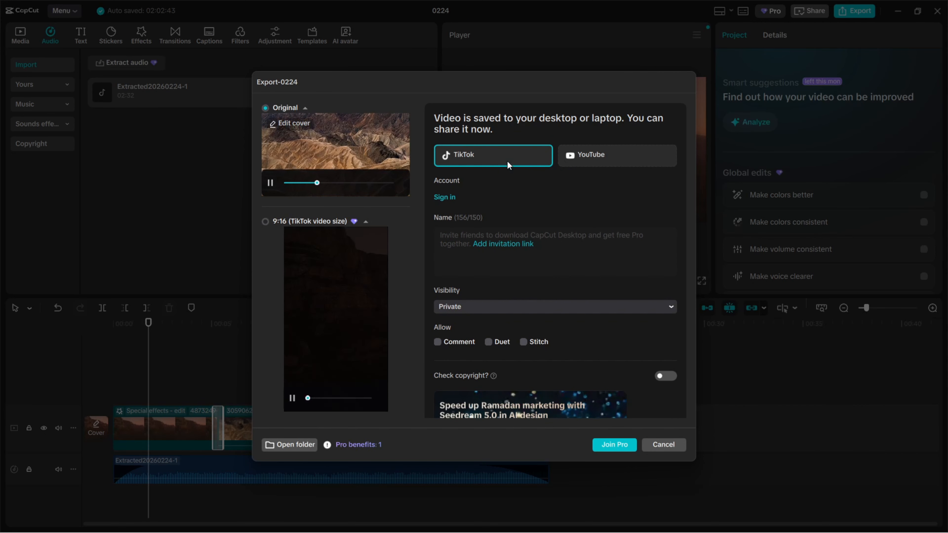
scroll(586, 194, "down", 2)
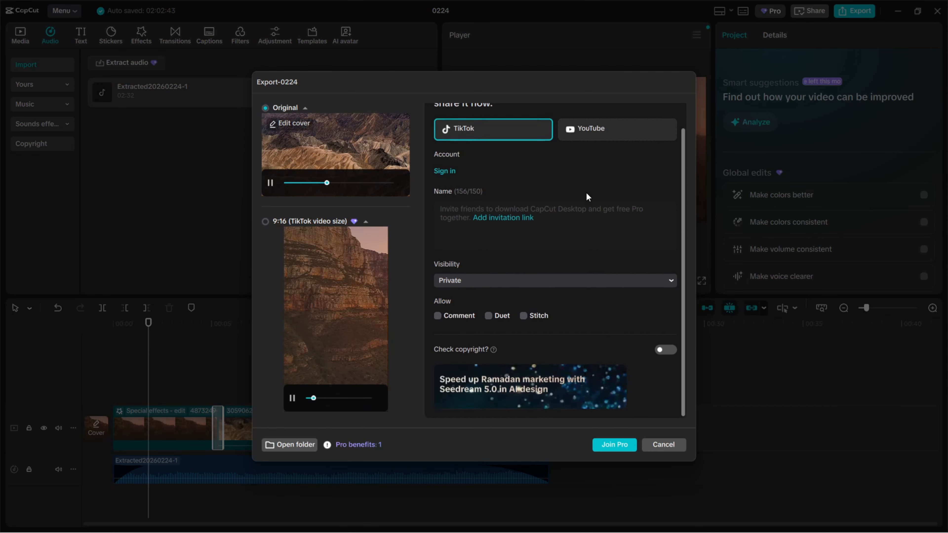
scroll(593, 216, "up", 2)
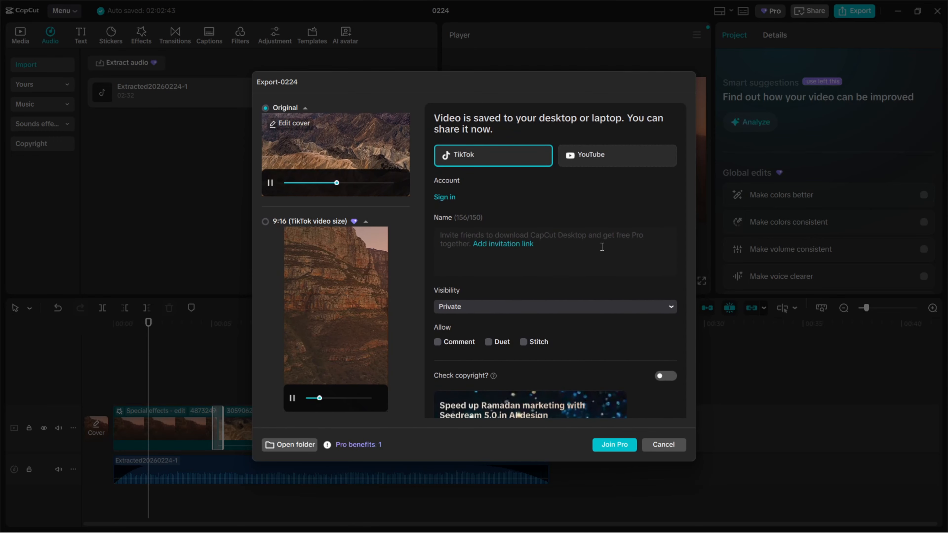
left_click(270, 185)
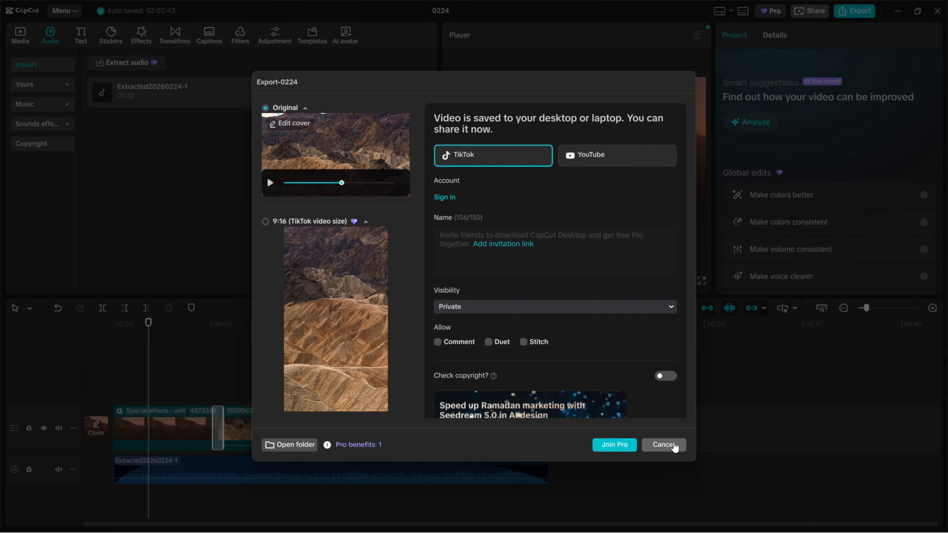
left_click(673, 446)
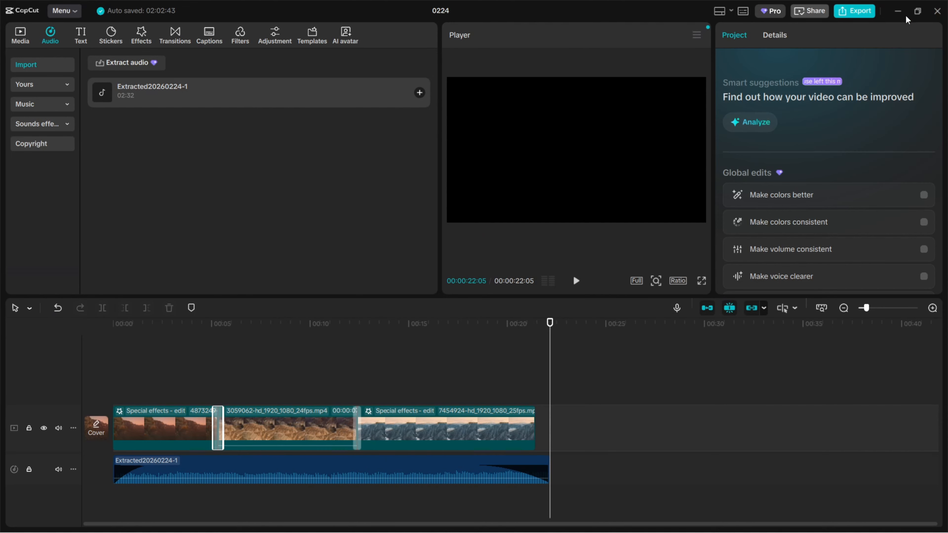
Step: Minimize the CapCut and OBS windows to reach the desktop and move the Sentimental Mountains folder to an empty spot
left_click(898, 10)
left_click(880, 47)
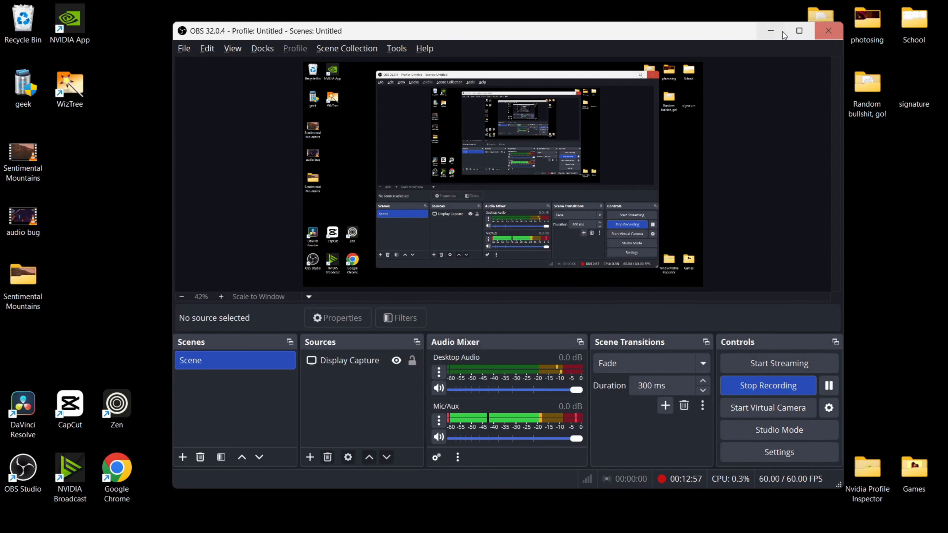
left_click(774, 32)
double_click(17, 294)
left_click_drag(17, 293, 105, 176)
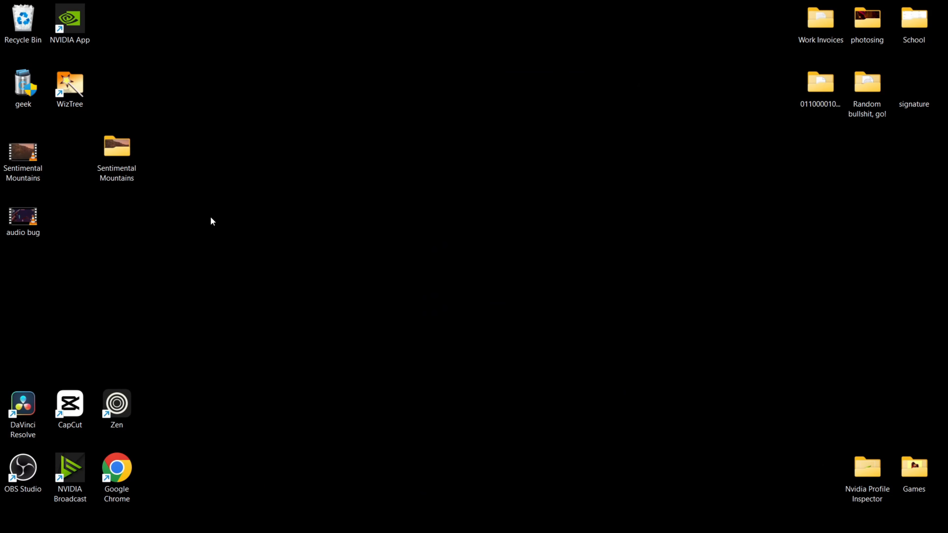
Step: Check the exported video and the cover image inside the Sentimental Mountains folder on the desktop
left_click_drag(702, 239, 501, 146)
left_click(684, 240)
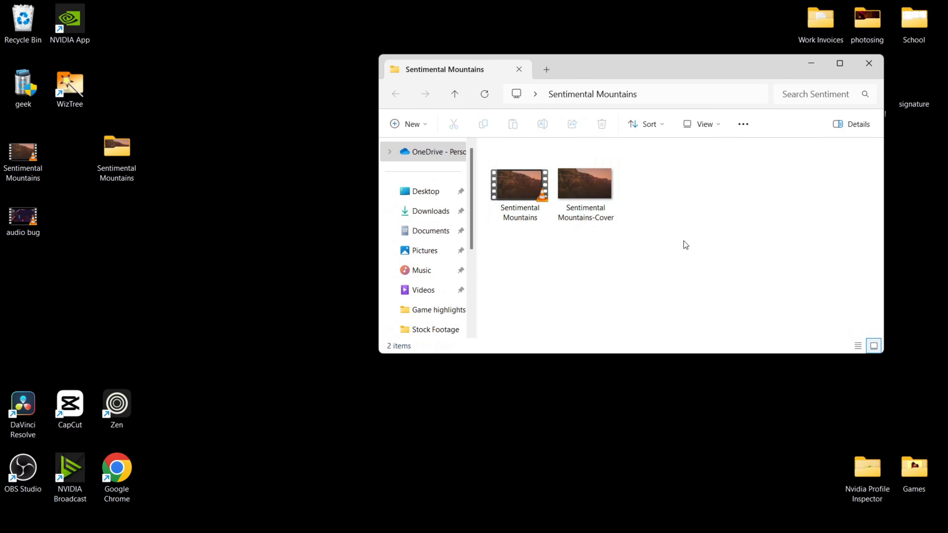
left_click(593, 185)
left_click(676, 201)
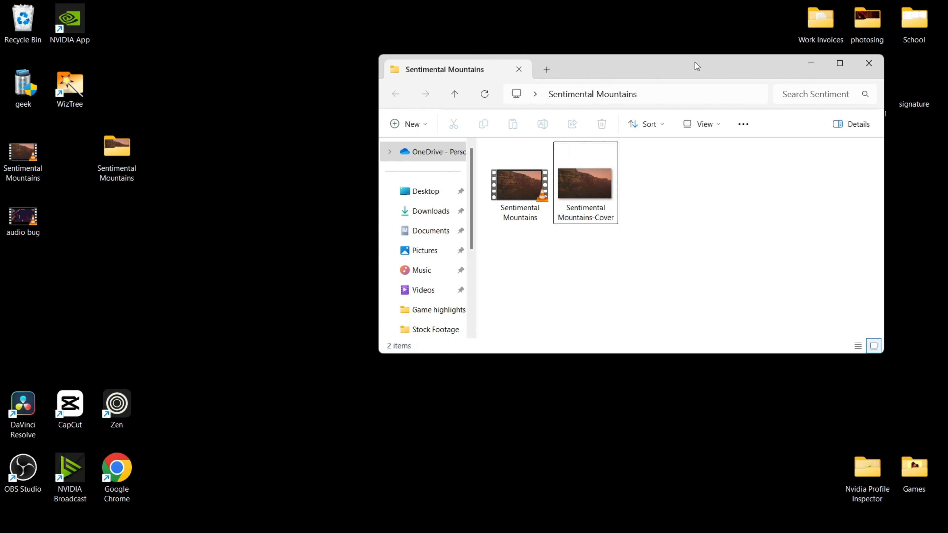
left_click_drag(694, 64, 591, 65)
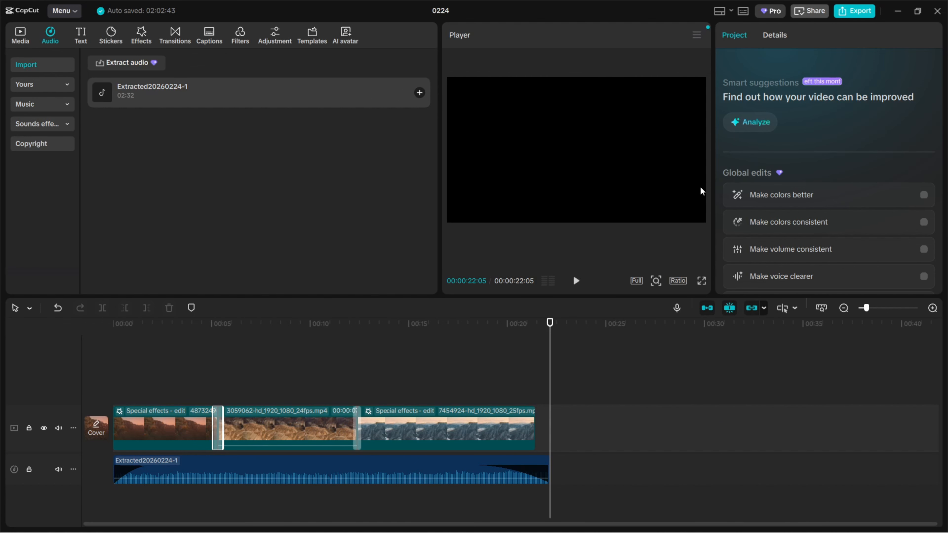